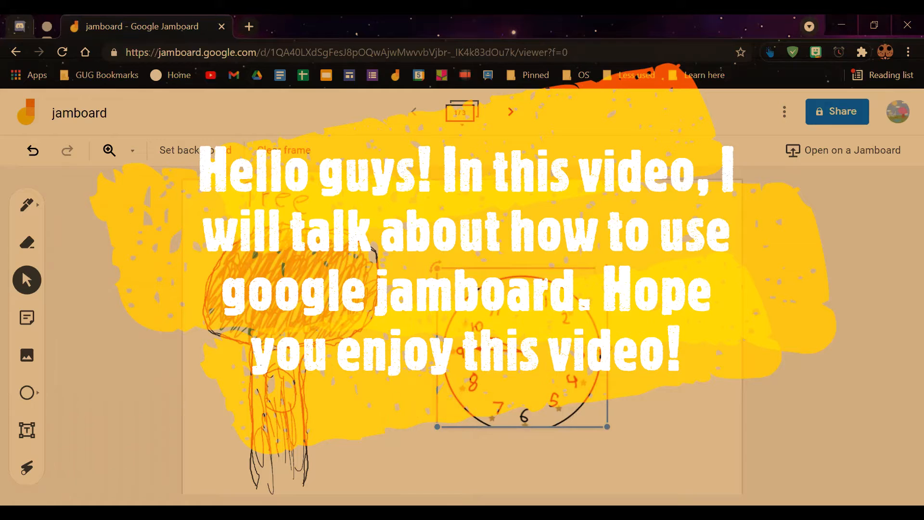
Deselect the clock image and activate the Pen tool.
{"action": "left_click", "coordinate": [744, 299]}
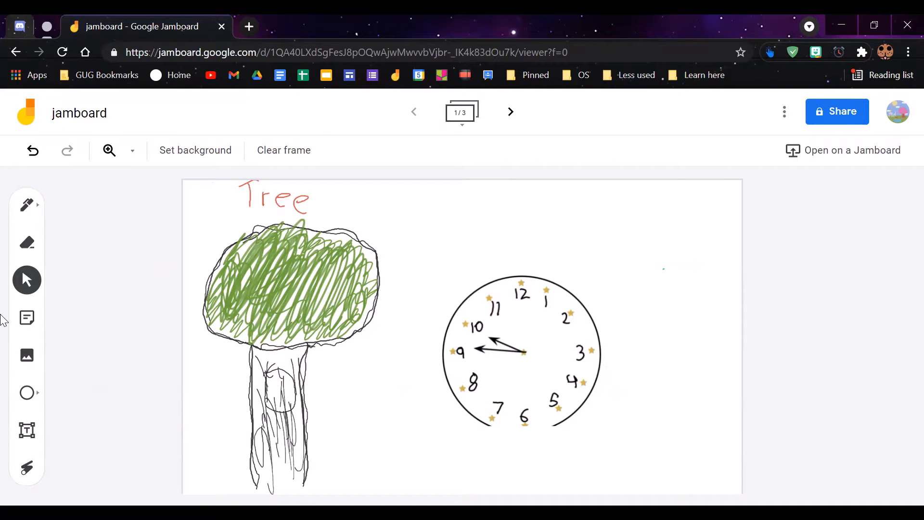
{"action": "left_click", "coordinate": [26, 207]}
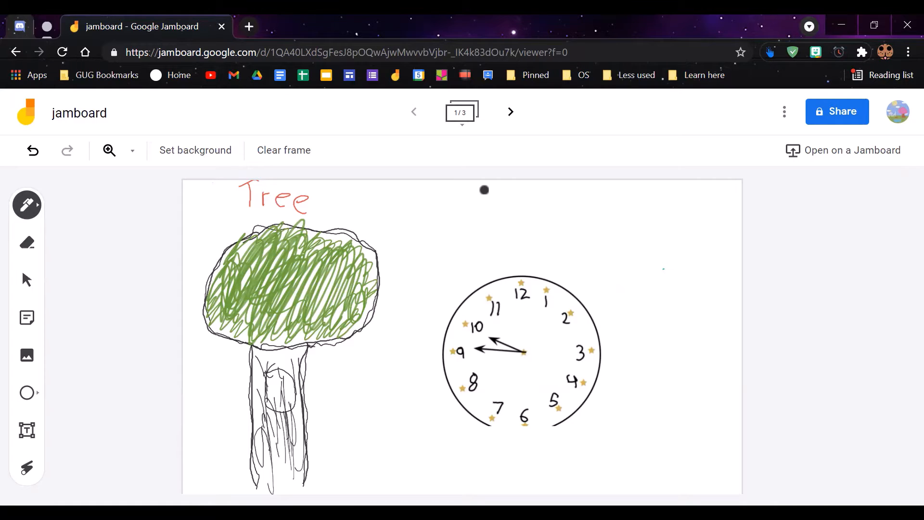
{"action": "mouse_move", "coordinate": [463, 256]}
{"action": "left_mouse_down"}
{"action": "mouse_move", "coordinate": [483, 227]}
{"action": "mouse_move", "coordinate": [485, 195]}
{"action": "mouse_move", "coordinate": [548, 302]}
{"action": "left_mouse_up"}
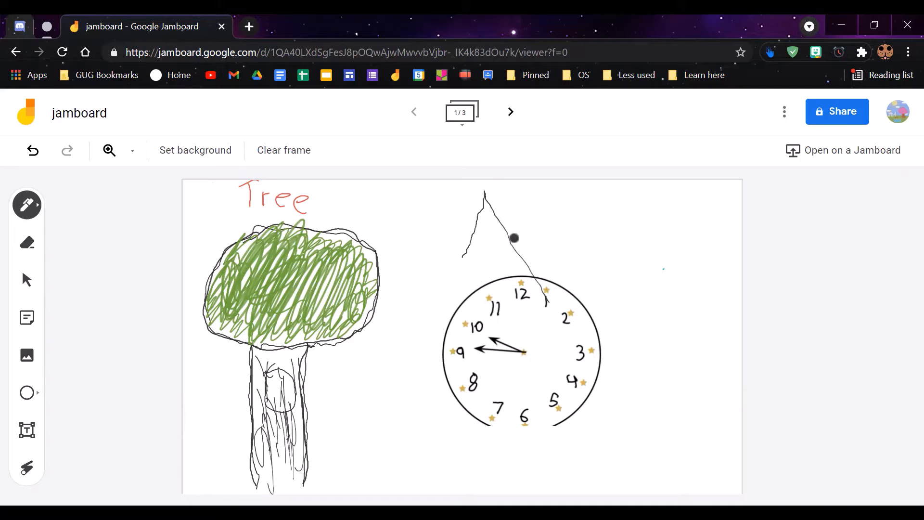
{"action": "left_click", "coordinate": [33, 151]}
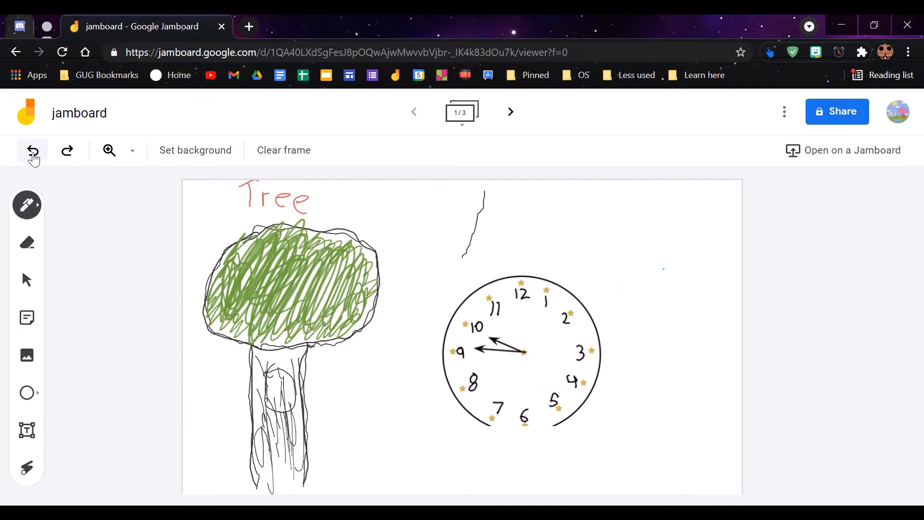
{"action": "left_click", "coordinate": [33, 151]}
Draw a large black letter A above the clock, between the tree and the empty area.
{"action": "mouse_move", "coordinate": [433, 278]}
{"action": "left_mouse_down"}
{"action": "mouse_move", "coordinate": [456, 197]}
{"action": "mouse_move", "coordinate": [483, 275]}
{"action": "left_mouse_up"}
{"action": "left_click_drag", "start_coordinate": [433, 242], "coordinate": [484, 239]}
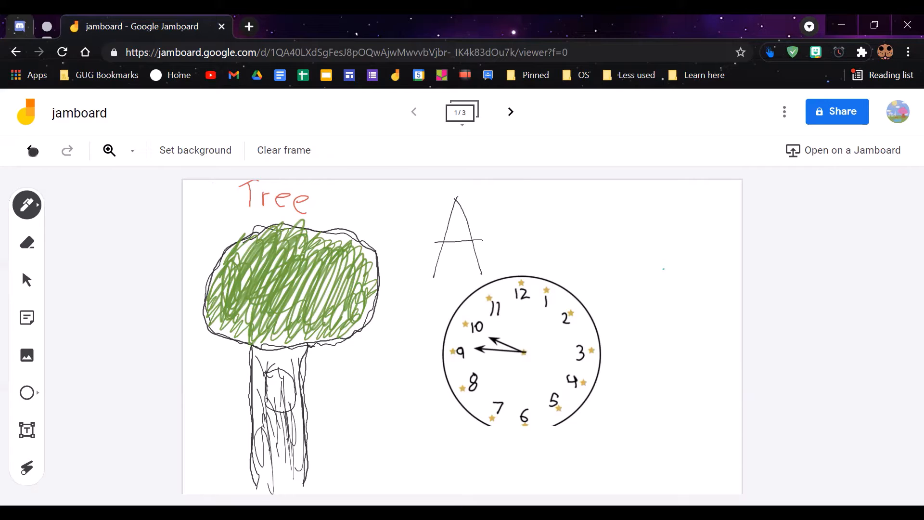
Move the clock image down and to the right, away from the letter A, using the Select tool.
{"action": "key", "text": "v"}
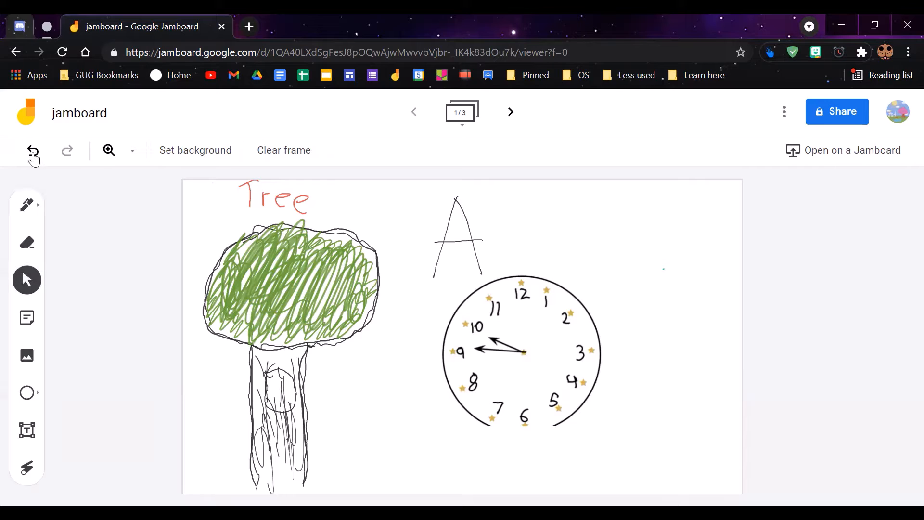
{"action": "left_click_drag", "start_coordinate": [522, 348], "coordinate": [578, 375]}
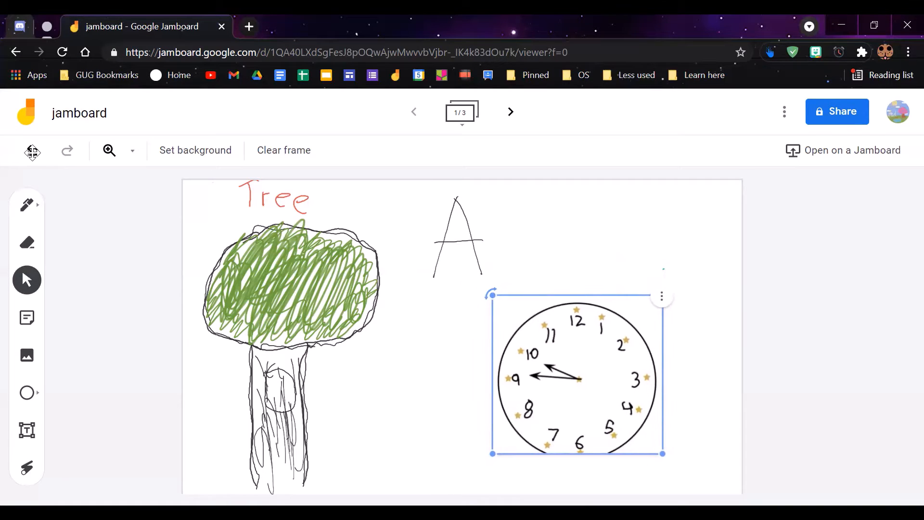
{"action": "left_click", "coordinate": [32, 151]}
{"action": "left_click", "coordinate": [33, 152]}
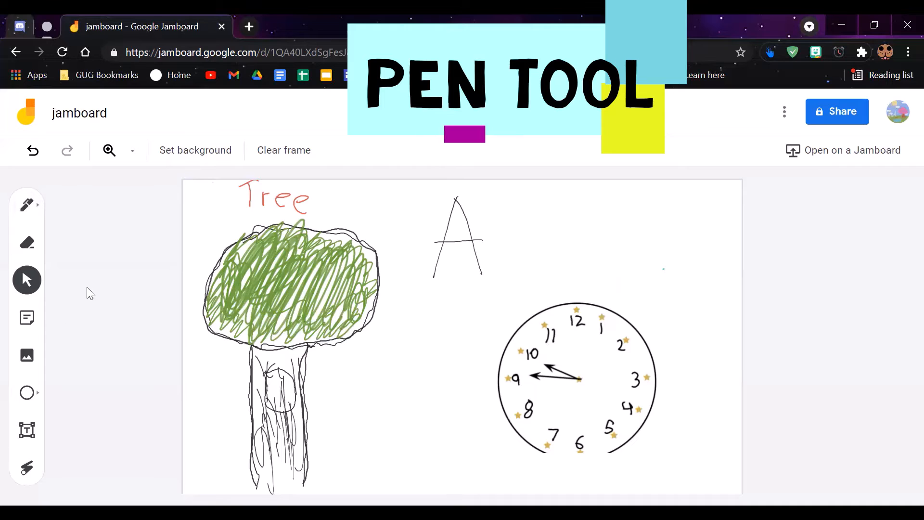
Activate the Pen tool again and set its colour to blue.
{"action": "left_click", "coordinate": [27, 214]}
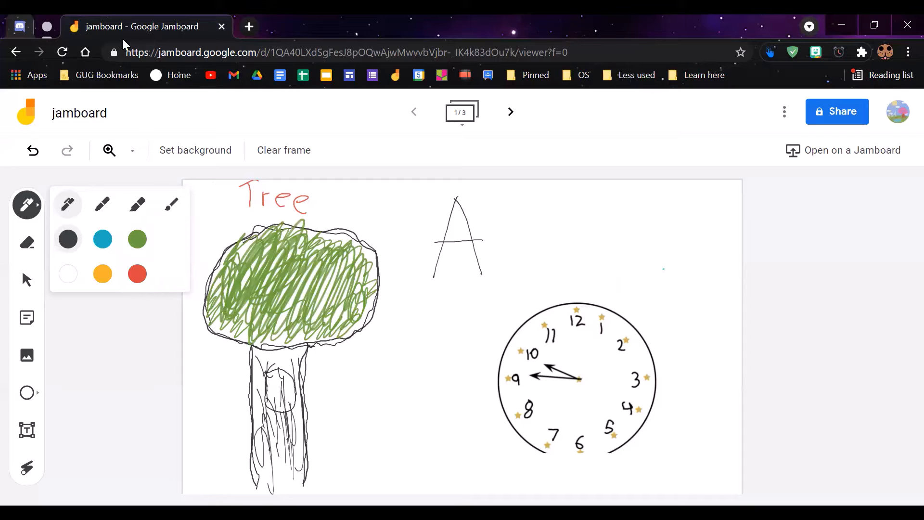
{"action": "left_click", "coordinate": [102, 239]}
Scribble blue test strokes across the frame and undo them all, trying Redo once on a stroke.
{"action": "mouse_move", "coordinate": [511, 231]}
{"action": "left_mouse_down"}
{"action": "mouse_move", "coordinate": [553, 248]}
{"action": "mouse_move", "coordinate": [646, 223]}
{"action": "mouse_move", "coordinate": [474, 299]}
{"action": "left_mouse_up"}
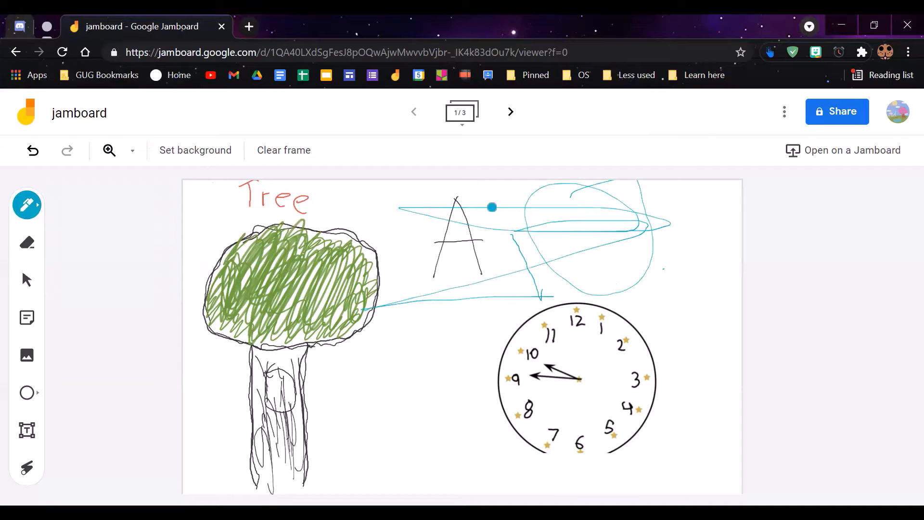
{"action": "mouse_move", "coordinate": [513, 224]}
{"action": "left_mouse_down"}
{"action": "mouse_move", "coordinate": [597, 227]}
{"action": "mouse_move", "coordinate": [601, 219]}
{"action": "mouse_move", "coordinate": [629, 264]}
{"action": "mouse_move", "coordinate": [711, 262]}
{"action": "mouse_move", "coordinate": [553, 204]}
{"action": "mouse_move", "coordinate": [654, 244]}
{"action": "mouse_move", "coordinate": [518, 250]}
{"action": "mouse_move", "coordinate": [332, 289]}
{"action": "mouse_move", "coordinate": [744, 287]}
{"action": "mouse_move", "coordinate": [741, 261]}
{"action": "left_mouse_up"}
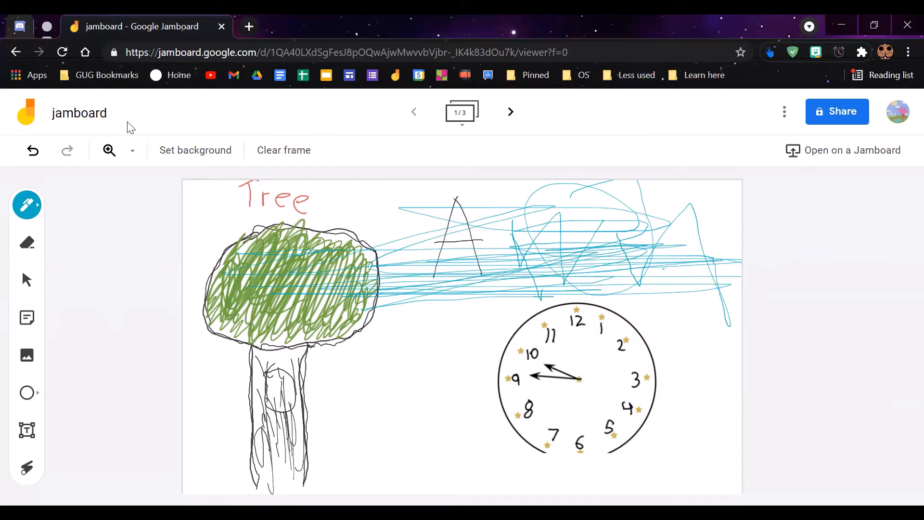
{"action": "left_click", "coordinate": [29, 164]}
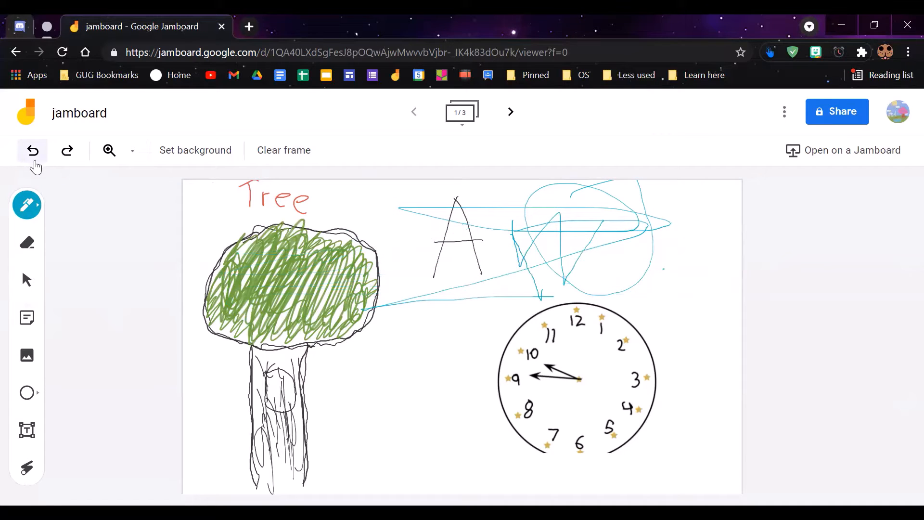
{"action": "left_click", "coordinate": [33, 164]}
{"action": "left_click", "coordinate": [34, 166]}
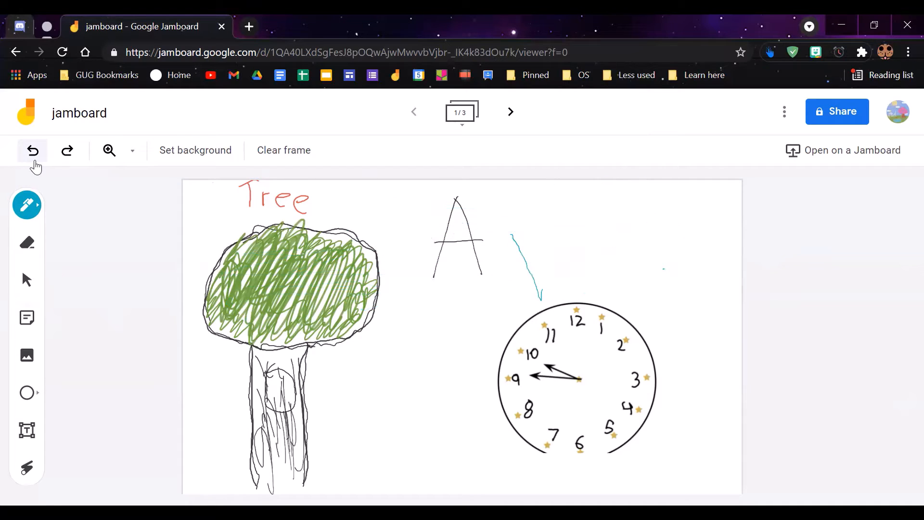
{"action": "left_click", "coordinate": [34, 165]}
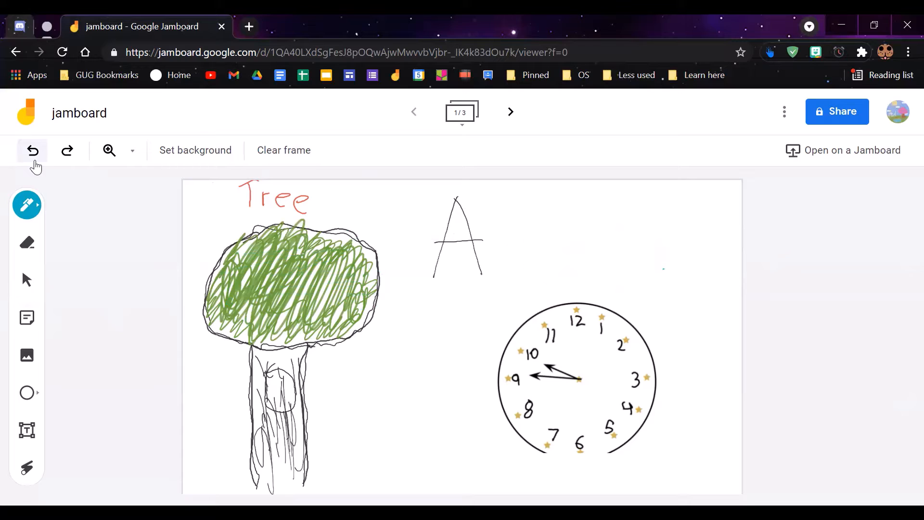
{"action": "left_click", "coordinate": [77, 159]}
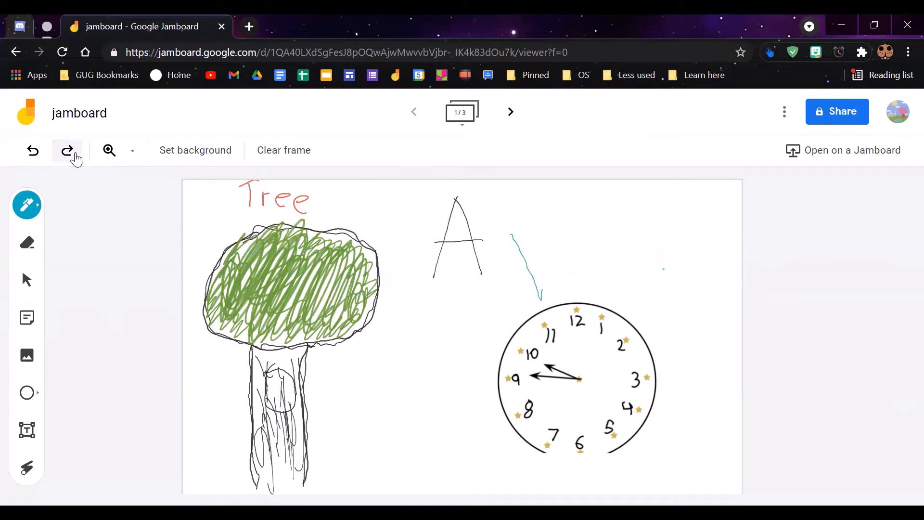
{"action": "left_click", "coordinate": [33, 152]}
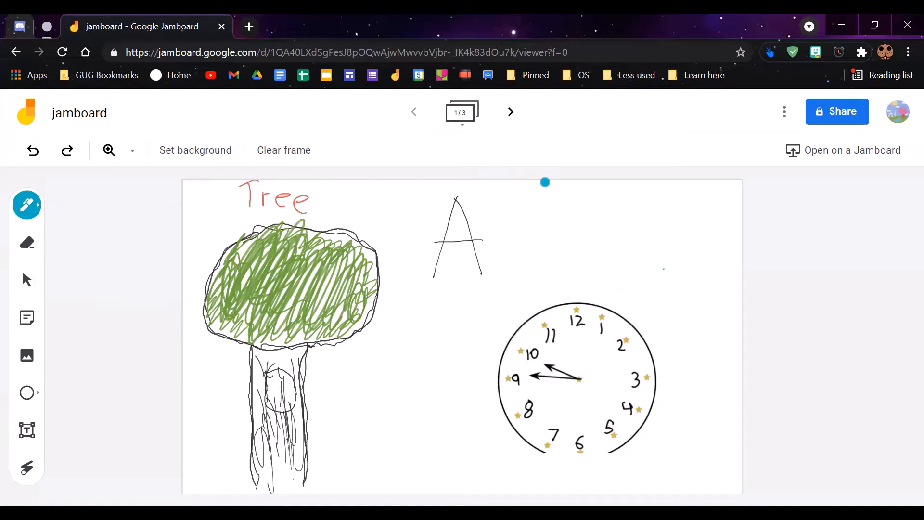
Handwrite the word "Color" in blue beside the letter A.
{"action": "mouse_move", "coordinate": [516, 194]}
{"action": "left_mouse_down"}
{"action": "mouse_move", "coordinate": [514, 234]}
{"action": "mouse_move", "coordinate": [539, 225]}
{"action": "mouse_move", "coordinate": [551, 252]}
{"action": "mouse_move", "coordinate": [571, 225]}
{"action": "mouse_move", "coordinate": [589, 253]}
{"action": "mouse_move", "coordinate": [608, 230]}
{"action": "left_mouse_up"}
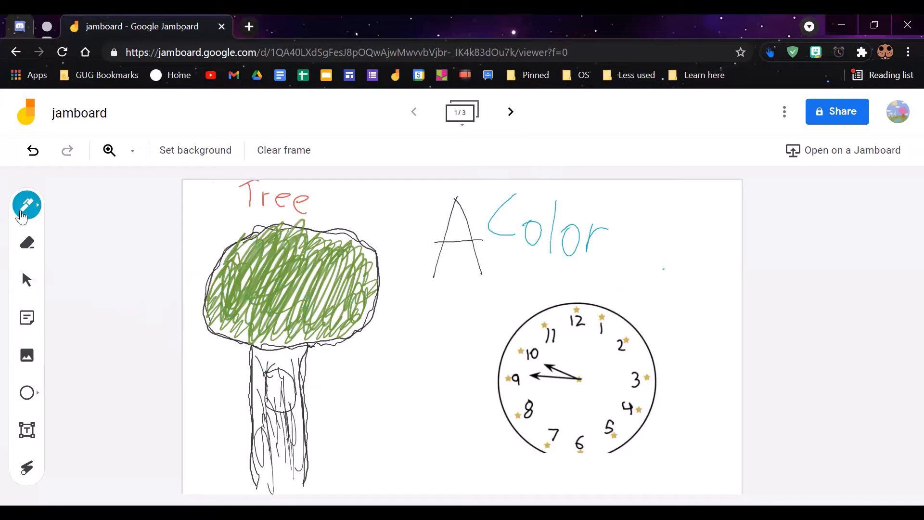
Set the pen colour to black and scribble shading over the tree trunk.
{"action": "left_click", "coordinate": [21, 212]}
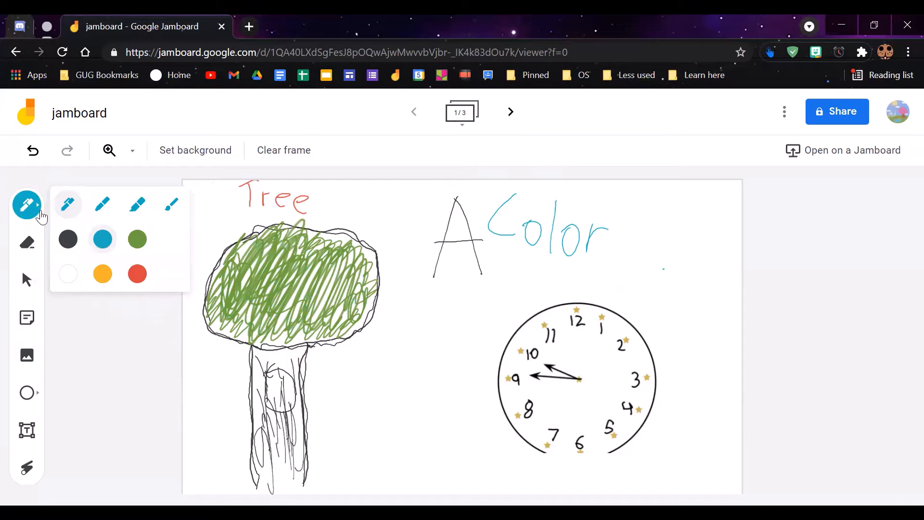
{"action": "left_click", "coordinate": [68, 239]}
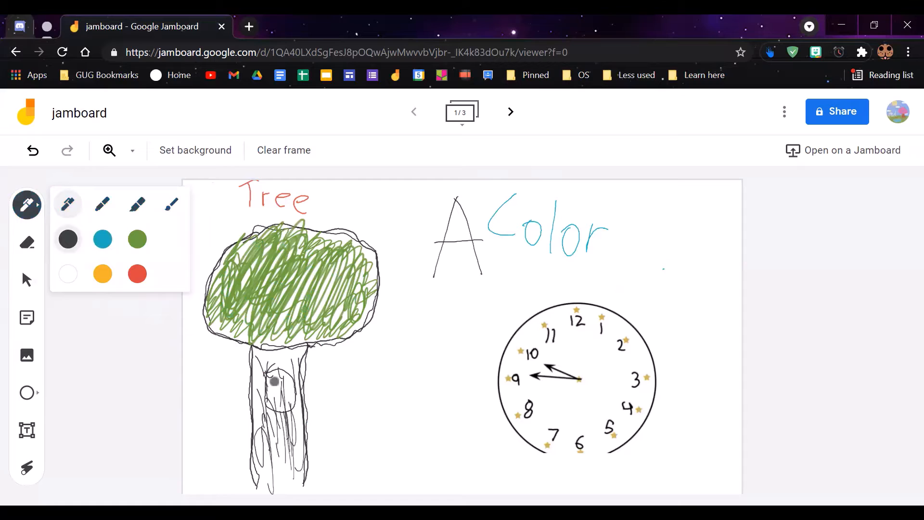
{"action": "mouse_move", "coordinate": [275, 381]}
{"action": "left_mouse_down"}
{"action": "mouse_move", "coordinate": [268, 479]}
{"action": "mouse_move", "coordinate": [259, 380]}
{"action": "mouse_move", "coordinate": [262, 462]}
{"action": "mouse_move", "coordinate": [280, 486]}
{"action": "mouse_move", "coordinate": [291, 474]}
{"action": "mouse_move", "coordinate": [284, 385]}
{"action": "mouse_move", "coordinate": [274, 433]}
{"action": "mouse_move", "coordinate": [264, 358]}
{"action": "mouse_move", "coordinate": [268, 479]}
{"action": "mouse_move", "coordinate": [308, 424]}
{"action": "mouse_move", "coordinate": [303, 458]}
{"action": "mouse_move", "coordinate": [313, 447]}
{"action": "mouse_move", "coordinate": [253, 471]}
{"action": "mouse_move", "coordinate": [268, 478]}
{"action": "left_mouse_up"}
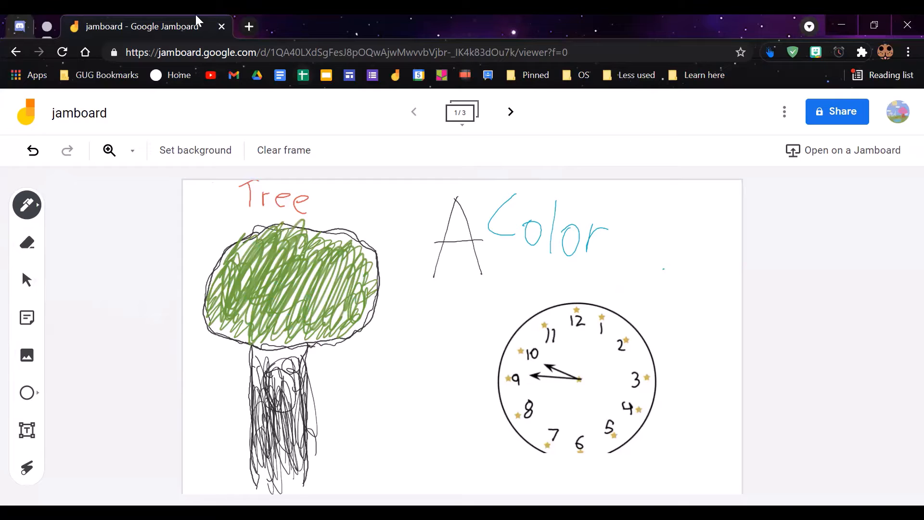
Draw two short vertical black strokes after the word "Color", one with the pen and one with the marker.
{"action": "left_click", "coordinate": [28, 206]}
{"action": "left_click", "coordinate": [102, 207]}
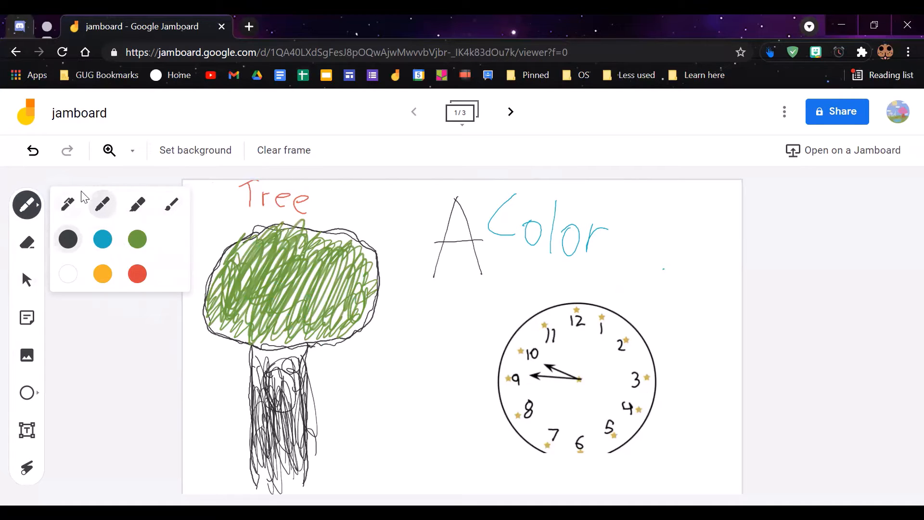
{"action": "left_click", "coordinate": [71, 207]}
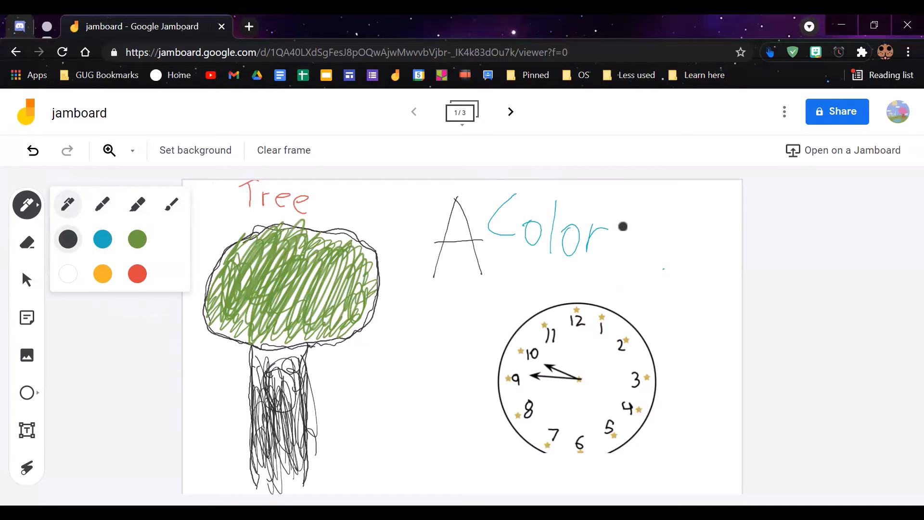
{"action": "left_click_drag", "start_coordinate": [618, 192], "coordinate": [619, 222]}
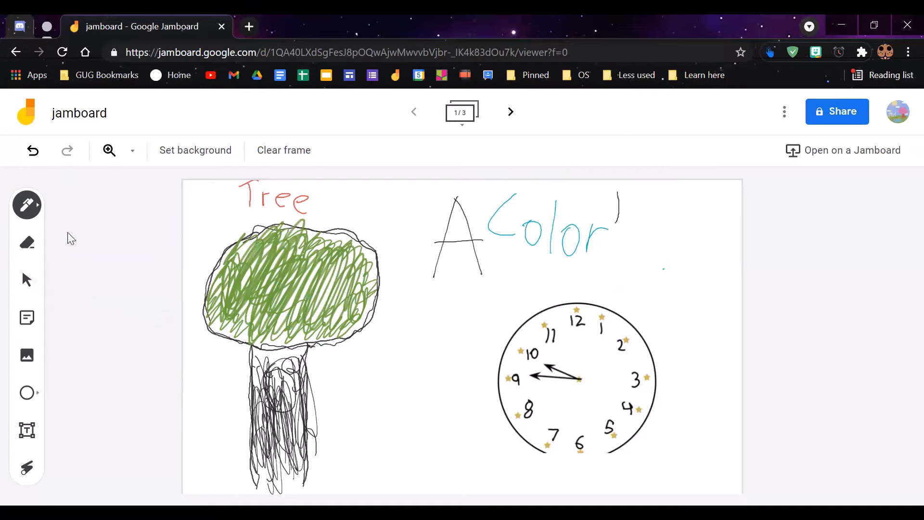
{"action": "left_click", "coordinate": [36, 202]}
{"action": "left_click", "coordinate": [103, 204]}
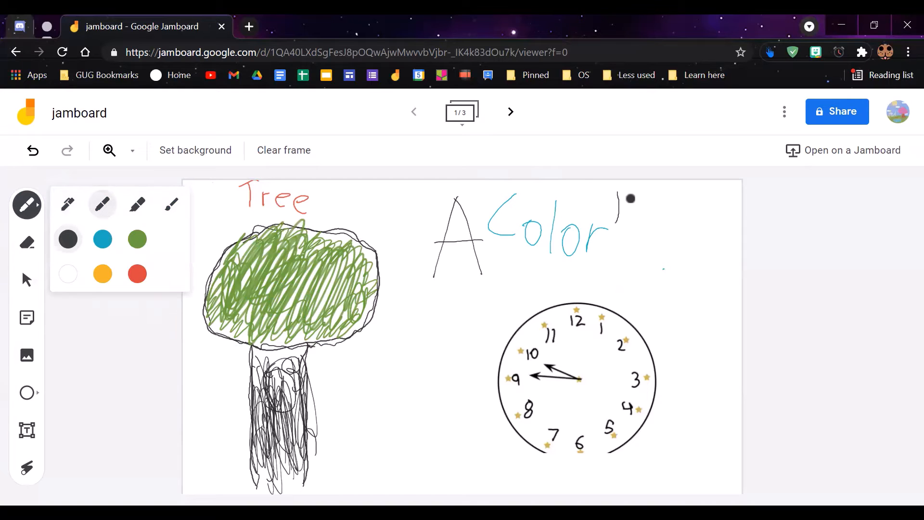
{"action": "left_click_drag", "start_coordinate": [636, 193], "coordinate": [641, 225]}
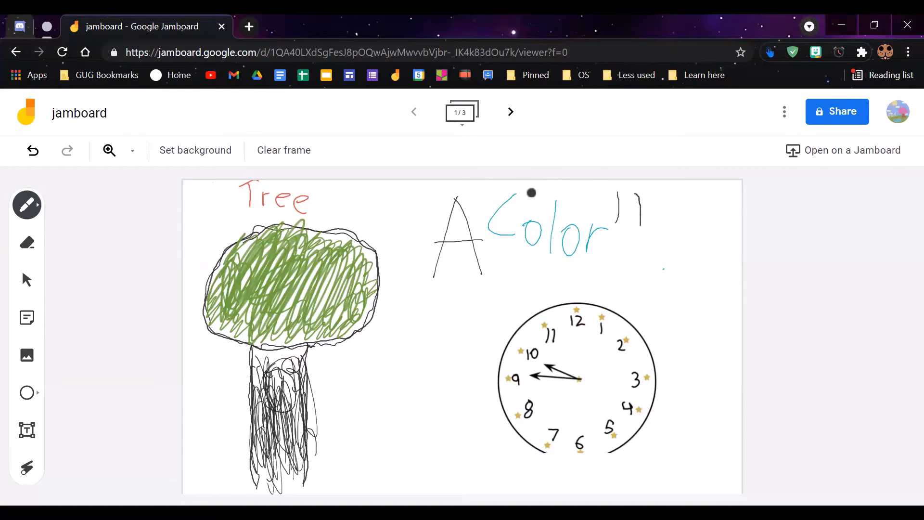
Add two more vertical black sample strokes beside the first two, one with the highlighter and one with the brush.
{"action": "left_click", "coordinate": [27, 205]}
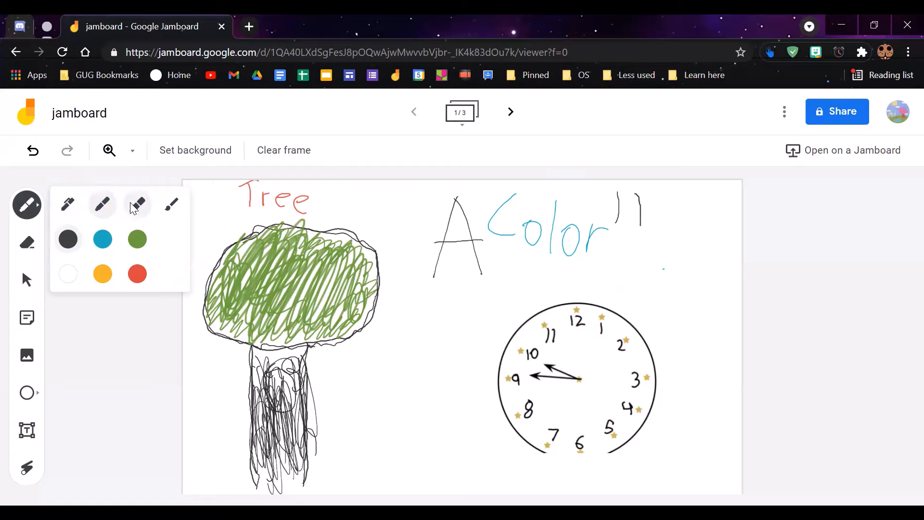
{"action": "left_click", "coordinate": [137, 206]}
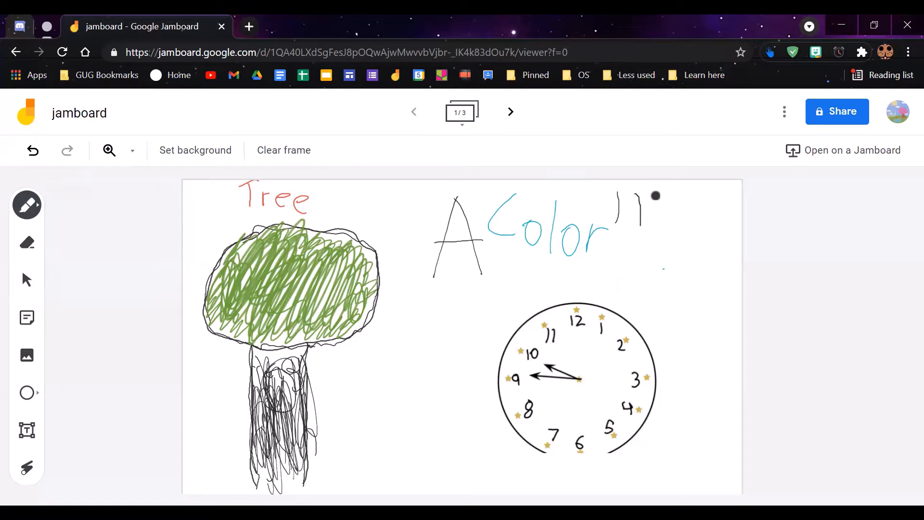
{"action": "left_click_drag", "start_coordinate": [658, 195], "coordinate": [659, 234]}
{"action": "left_click", "coordinate": [27, 205]}
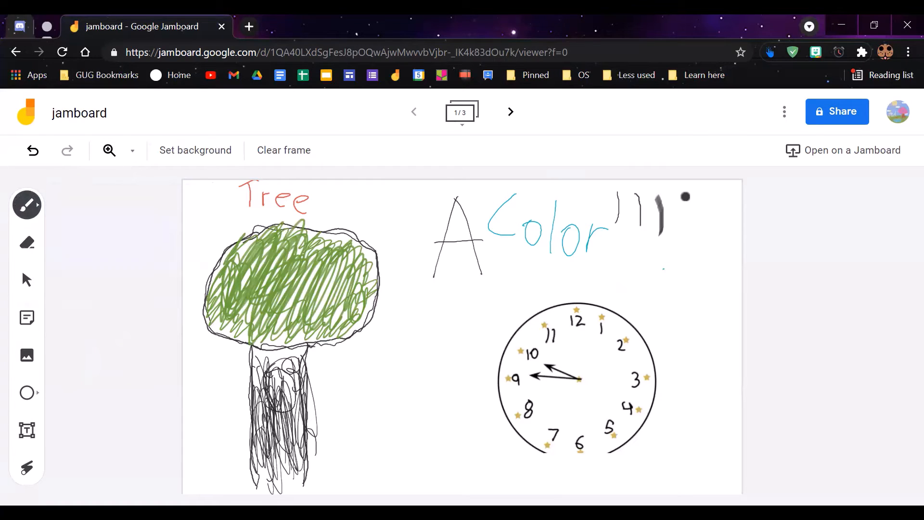
{"action": "left_click_drag", "start_coordinate": [685, 195], "coordinate": [688, 247]}
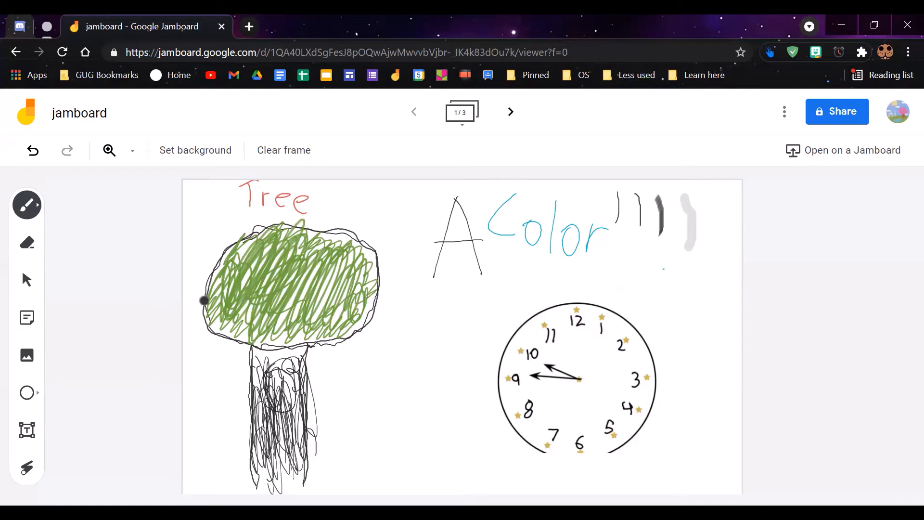
Shade the tree trunk with translucent black brush strokes.
{"action": "mouse_move", "coordinate": [288, 394]}
{"action": "left_mouse_down"}
{"action": "mouse_move", "coordinate": [270, 464]}
{"action": "mouse_move", "coordinate": [273, 451]}
{"action": "left_mouse_up"}
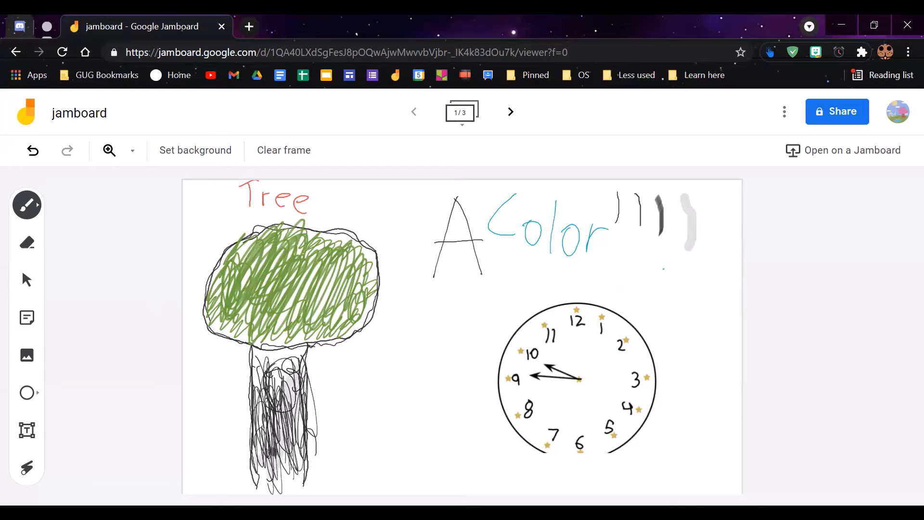
{"action": "left_click_drag", "start_coordinate": [261, 400], "coordinate": [265, 437]}
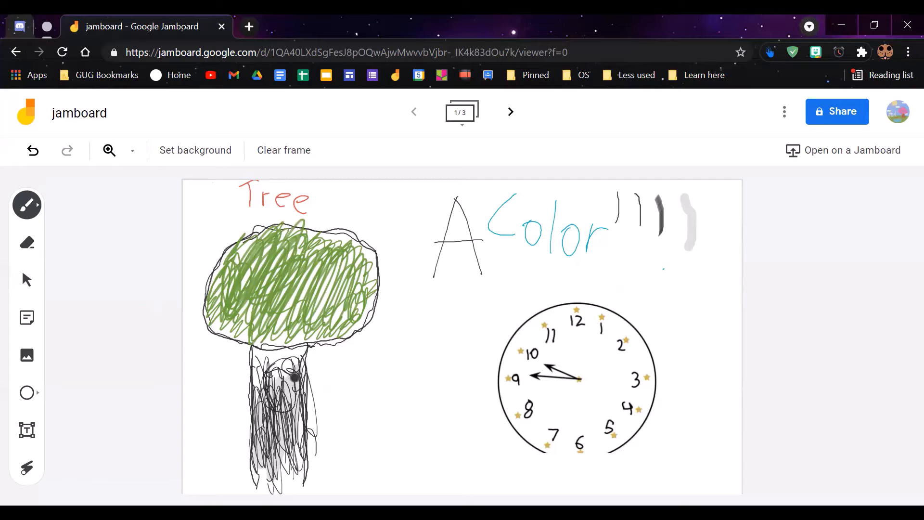
{"action": "mouse_move", "coordinate": [294, 377]}
{"action": "left_mouse_down"}
{"action": "mouse_move", "coordinate": [287, 372]}
{"action": "mouse_move", "coordinate": [315, 377]}
{"action": "mouse_move", "coordinate": [305, 380]}
{"action": "left_mouse_up"}
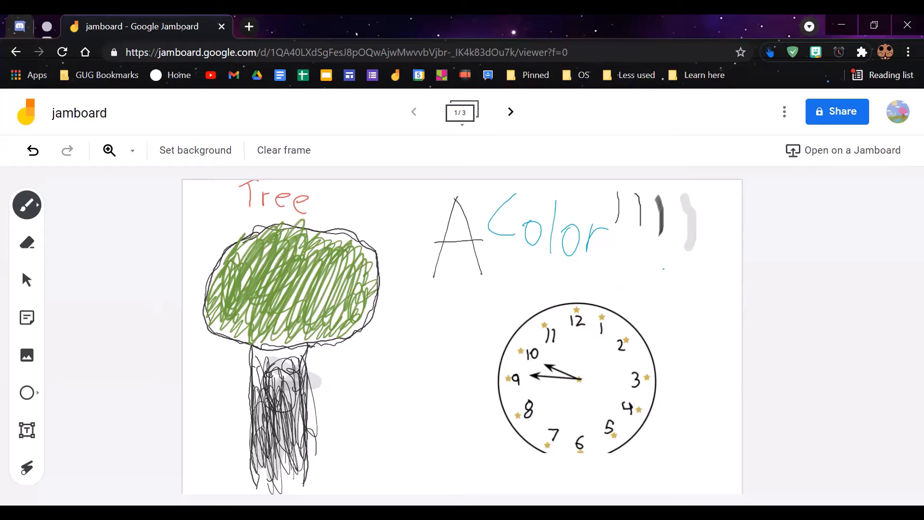
{"action": "mouse_move", "coordinate": [263, 366]}
{"action": "left_mouse_down"}
{"action": "mouse_move", "coordinate": [280, 424]}
{"action": "mouse_move", "coordinate": [255, 358]}
{"action": "mouse_move", "coordinate": [277, 366]}
{"action": "mouse_move", "coordinate": [298, 354]}
{"action": "mouse_move", "coordinate": [308, 433]}
{"action": "mouse_move", "coordinate": [277, 465]}
{"action": "left_mouse_up"}
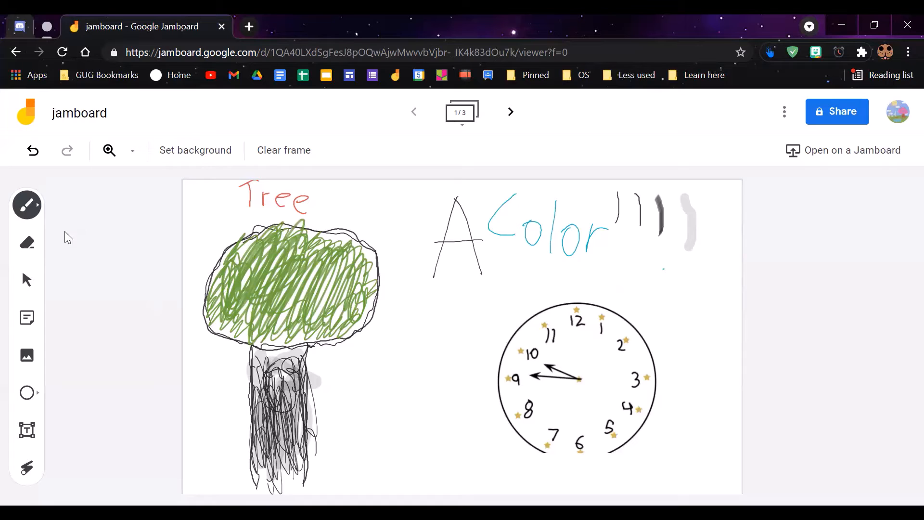
Set the drawing tool back to the pen type and erase part of the "r" in "Color" with the Eraser.
{"action": "left_click", "coordinate": [32, 210]}
{"action": "left_click", "coordinate": [68, 204]}
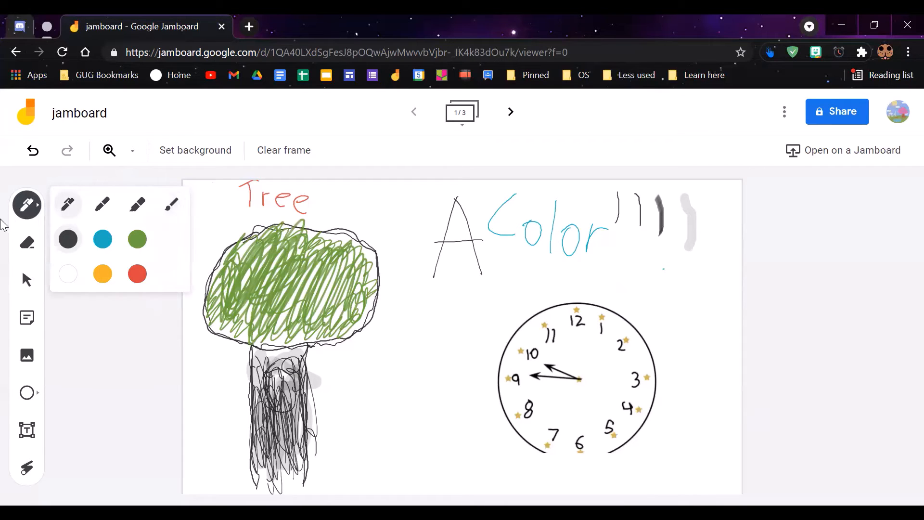
{"action": "left_click", "coordinate": [41, 206]}
{"action": "left_click", "coordinate": [29, 244]}
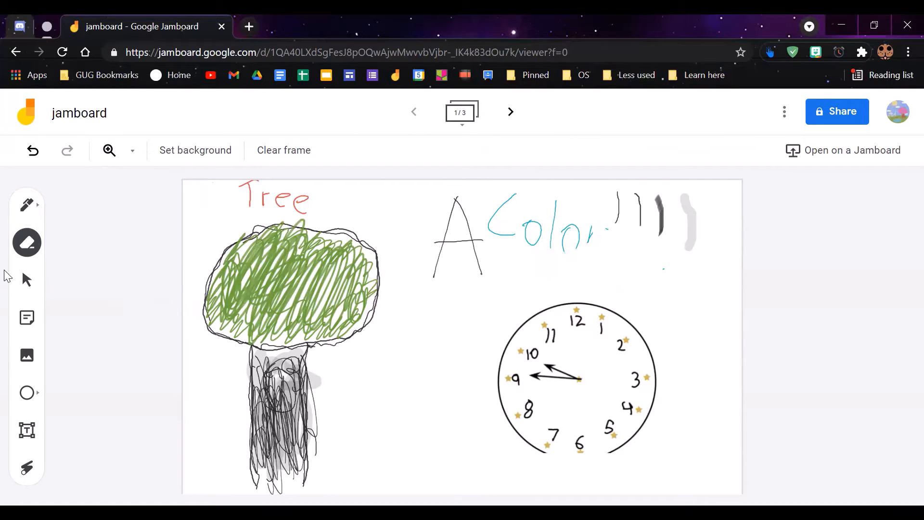
Erase the remaining blue letters of the word "Color" beside the letter A.
{"action": "left_click_drag", "start_coordinate": [617, 253], "coordinate": [545, 242]}
{"action": "mouse_move", "coordinate": [584, 249]}
{"action": "left_mouse_down"}
{"action": "mouse_move", "coordinate": [563, 225]}
{"action": "mouse_move", "coordinate": [540, 232]}
{"action": "left_mouse_up"}
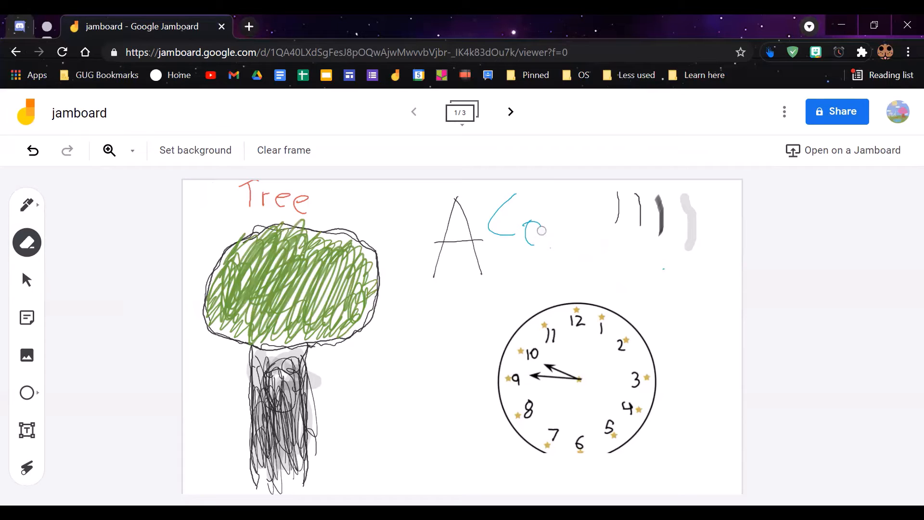
{"action": "mouse_move", "coordinate": [531, 197]}
{"action": "left_mouse_down"}
{"action": "mouse_move", "coordinate": [533, 236]}
{"action": "mouse_move", "coordinate": [497, 203]}
{"action": "left_mouse_up"}
Switch through the pen and eraser to the Select tool and move the clock image a little to the right.
{"action": "key", "text": "p"}
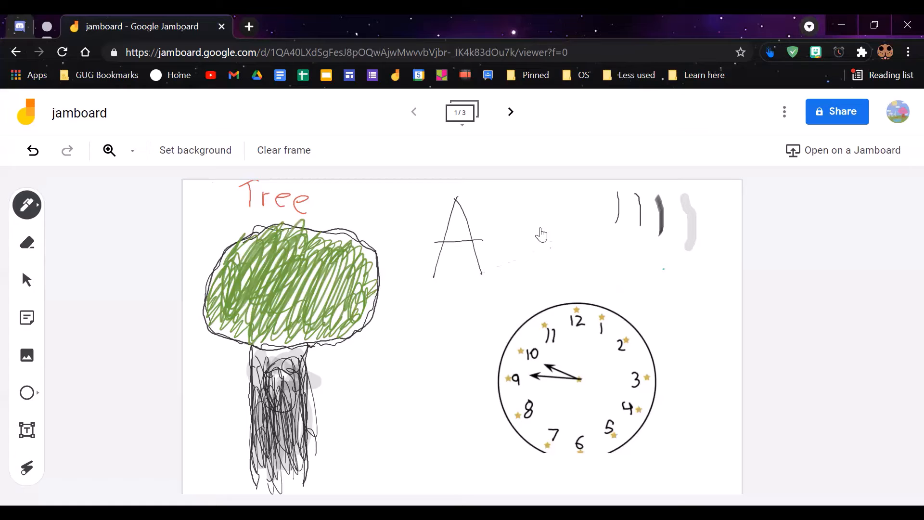
{"action": "key", "text": "e"}
{"action": "key", "text": "v"}
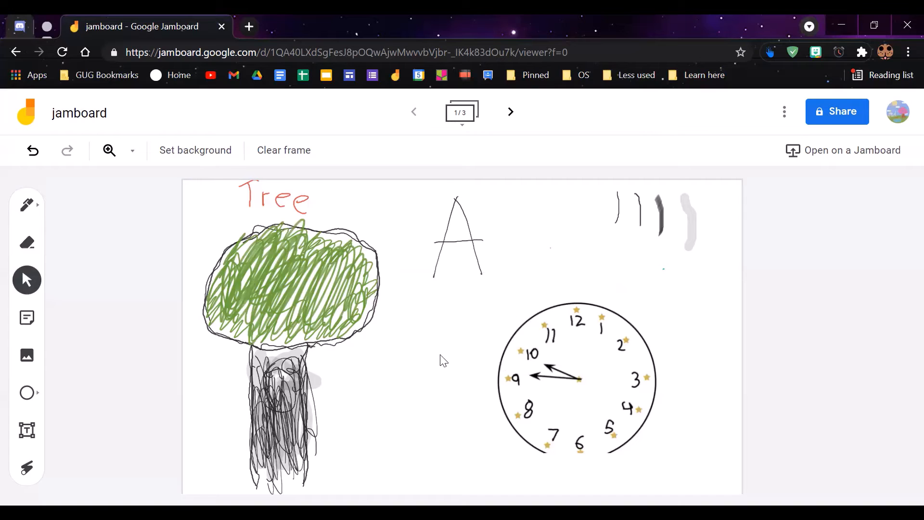
{"action": "left_click_drag", "start_coordinate": [558, 417], "coordinate": [669, 385]}
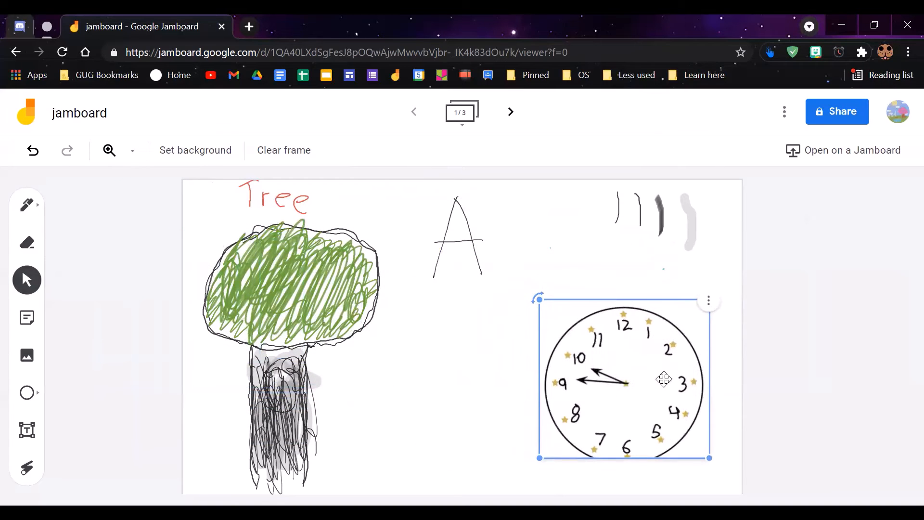
{"action": "left_click", "coordinate": [497, 379]}
{"action": "left_click", "coordinate": [644, 401]}
{"action": "left_click", "coordinate": [512, 401]}
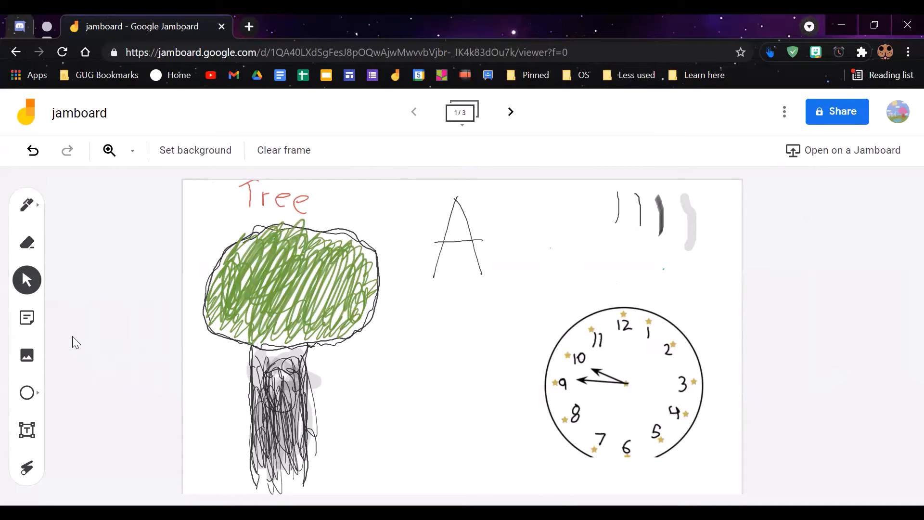
Start a new sticky note, try the transparent, orange, blue and green colours, and set it to yellow.
{"action": "left_click", "coordinate": [28, 329]}
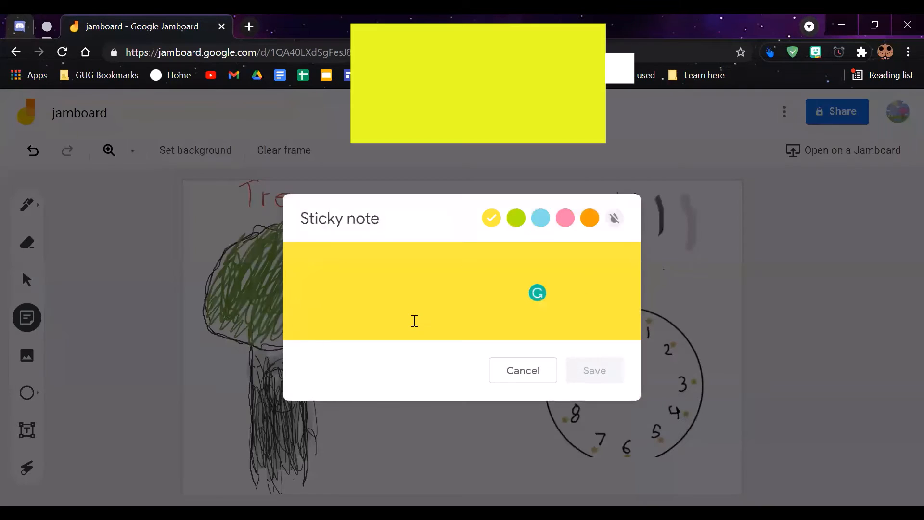
{"action": "left_click", "coordinate": [615, 218]}
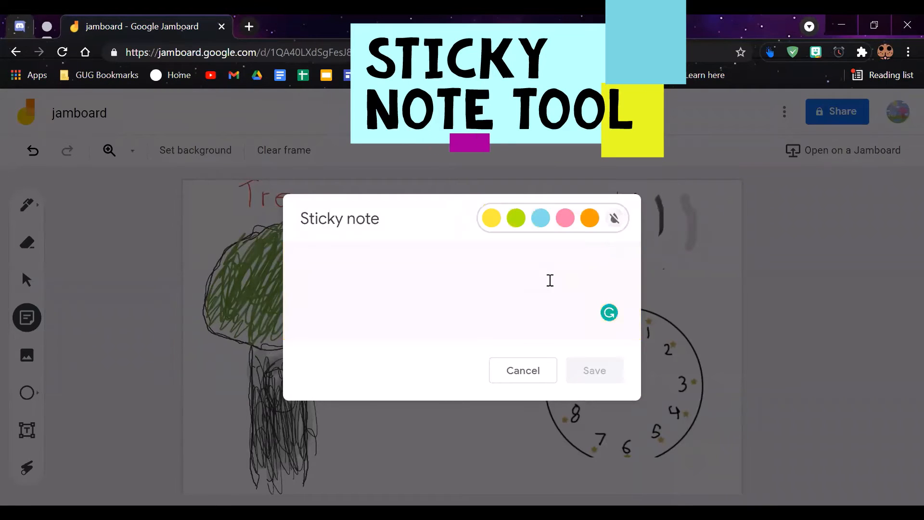
{"action": "left_click", "coordinate": [593, 217]}
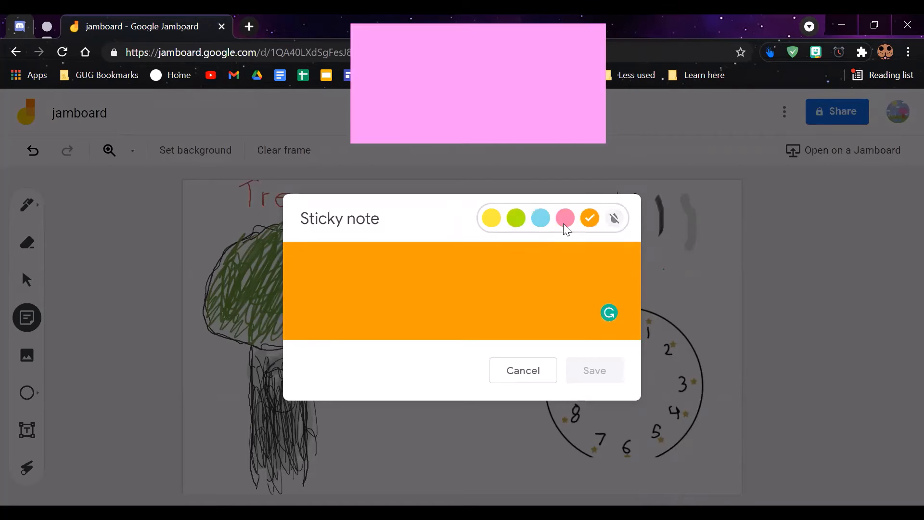
{"action": "left_click", "coordinate": [536, 218]}
{"action": "left_click", "coordinate": [519, 219]}
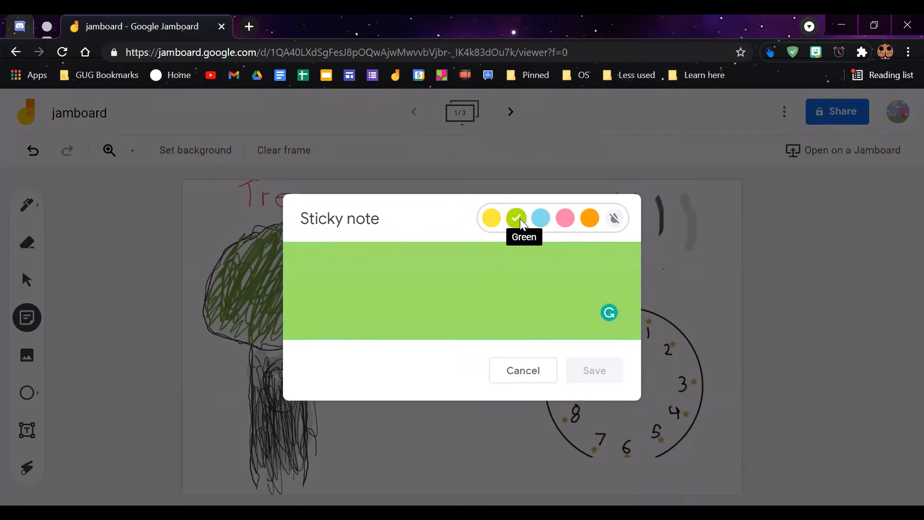
{"action": "left_click", "coordinate": [499, 220]}
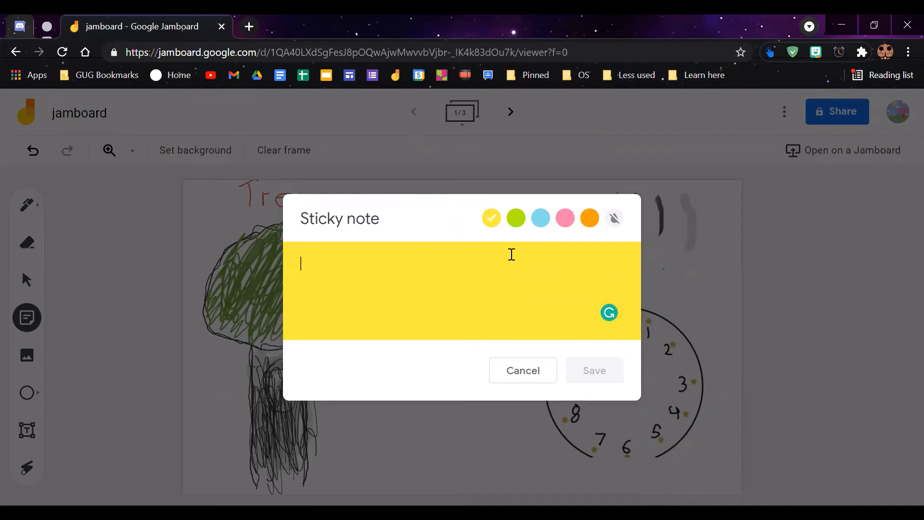
Enter "post-it" as the note text, save the note, and dismiss the following blank note.
{"action": "type", "text": "post-it"}
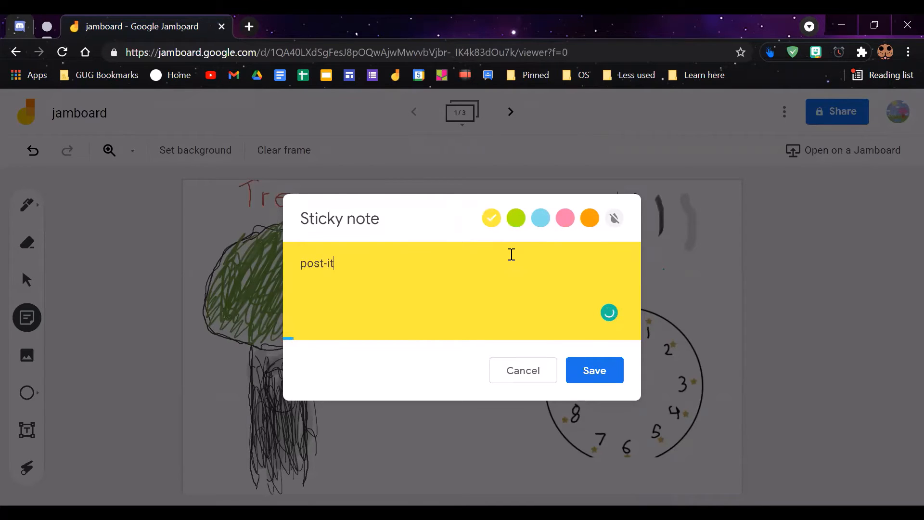
{"action": "left_click", "coordinate": [597, 373]}
{"action": "left_click", "coordinate": [533, 370]}
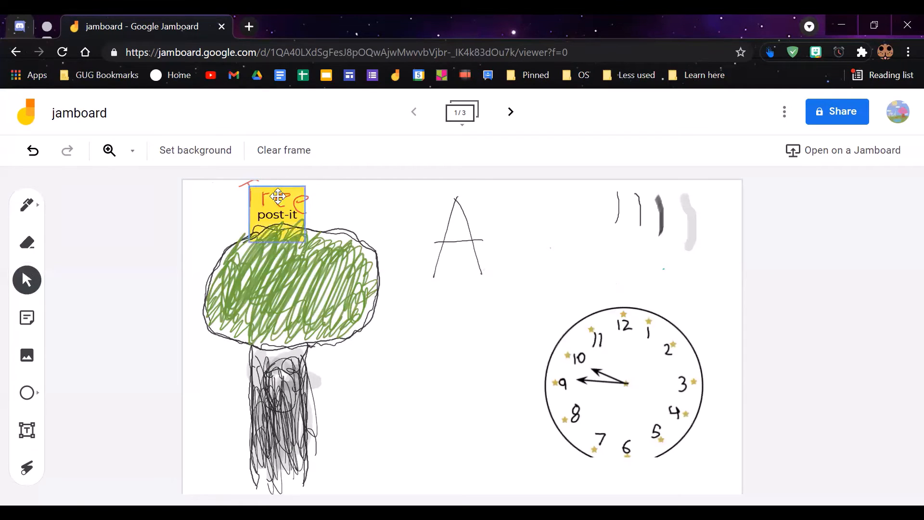
Enlarge the "post-it" note and place it between the letter A and the four sample strokes.
{"action": "left_click_drag", "start_coordinate": [278, 196], "coordinate": [452, 370]}
{"action": "double_click", "coordinate": [451, 371]}
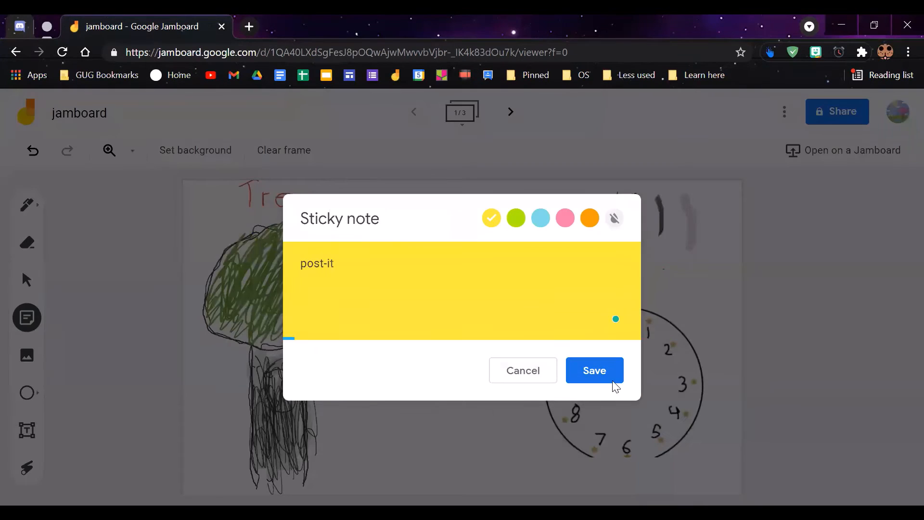
{"action": "left_click", "coordinate": [613, 381]}
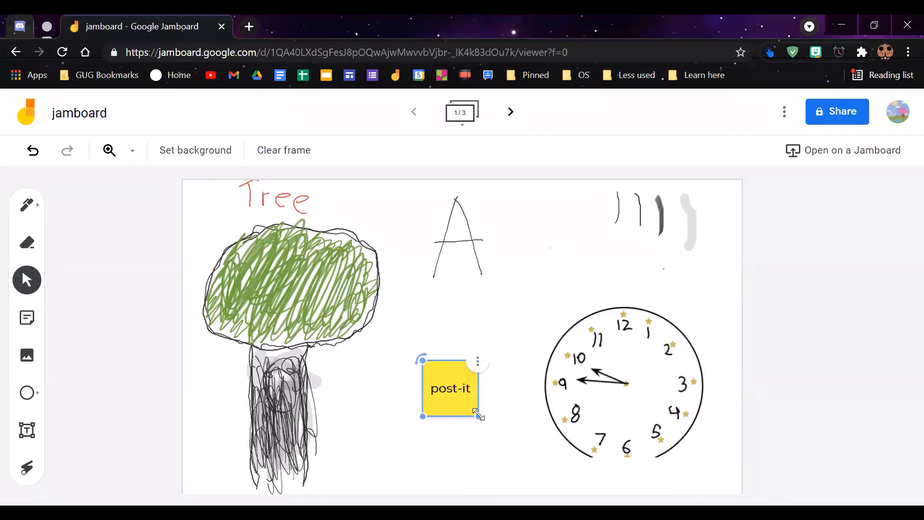
{"action": "mouse_move", "coordinate": [479, 414]}
{"action": "left_mouse_down"}
{"action": "mouse_move", "coordinate": [501, 439]}
{"action": "mouse_move", "coordinate": [547, 283]}
{"action": "mouse_move", "coordinate": [583, 244]}
{"action": "left_mouse_up"}
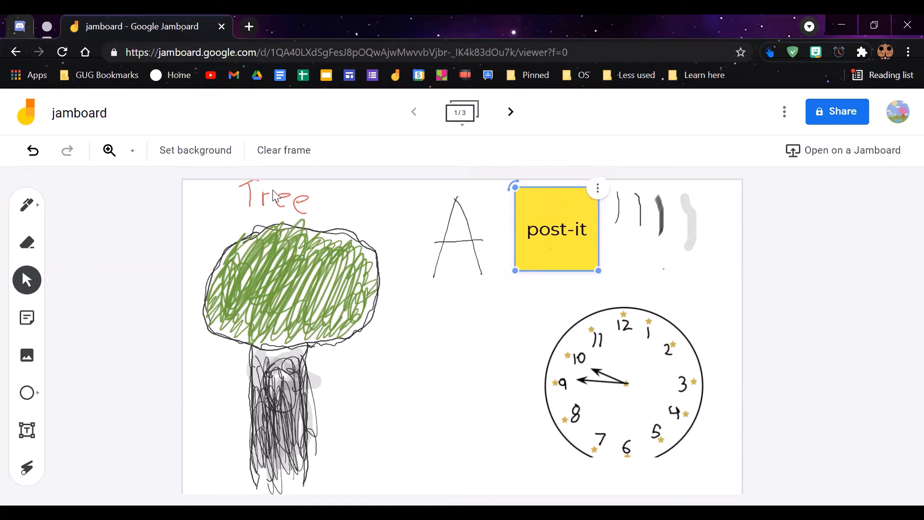
Reload the board page and nudge the "post-it" note slightly upward, cancelling any blank new note.
{"action": "left_click", "coordinate": [60, 58]}
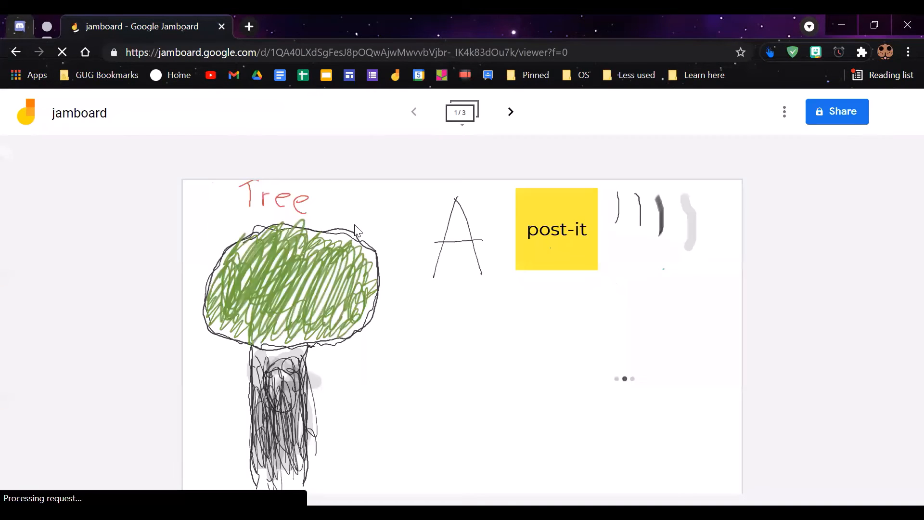
{"action": "left_click", "coordinate": [589, 262]}
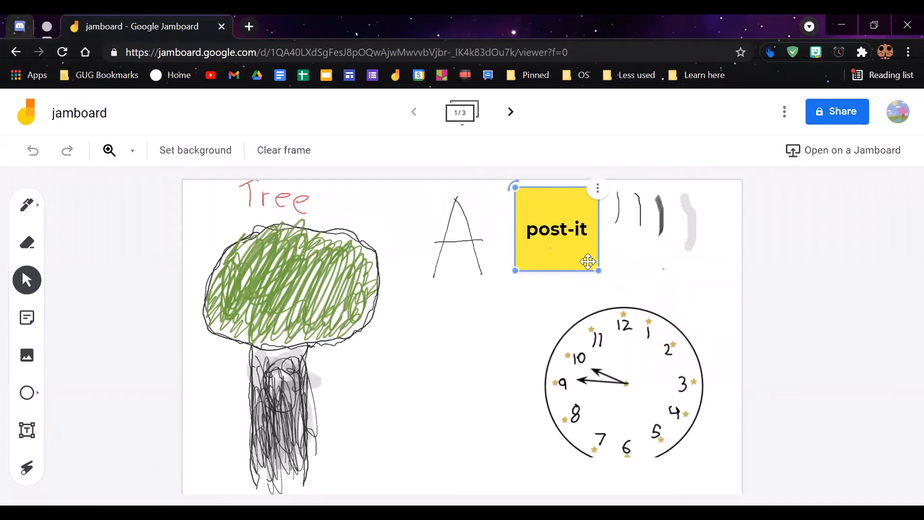
{"action": "left_click", "coordinate": [626, 258]}
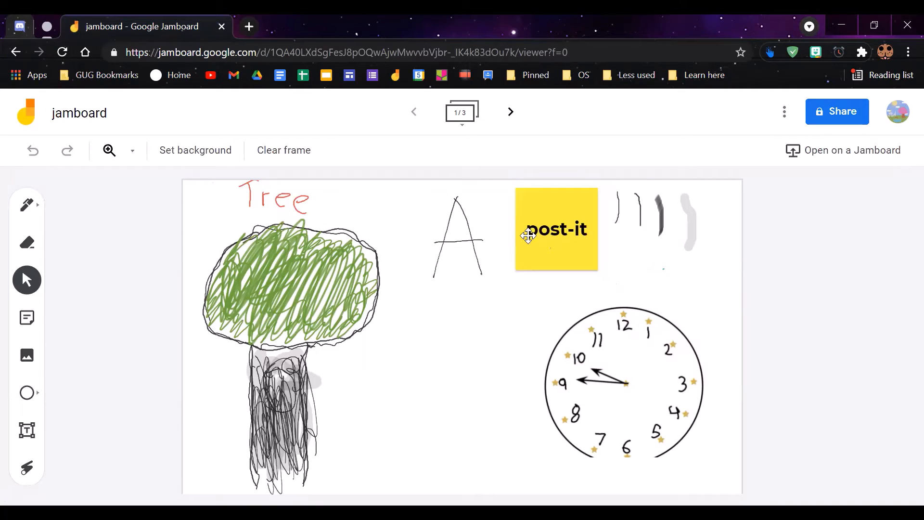
{"action": "left_click_drag", "start_coordinate": [528, 235], "coordinate": [536, 238]}
{"action": "left_click", "coordinate": [625, 264]}
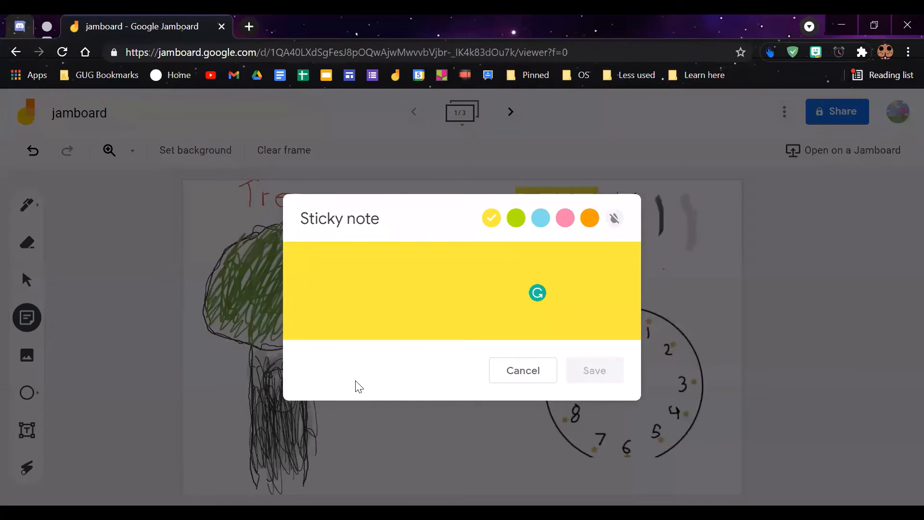
{"action": "left_click", "coordinate": [521, 374]}
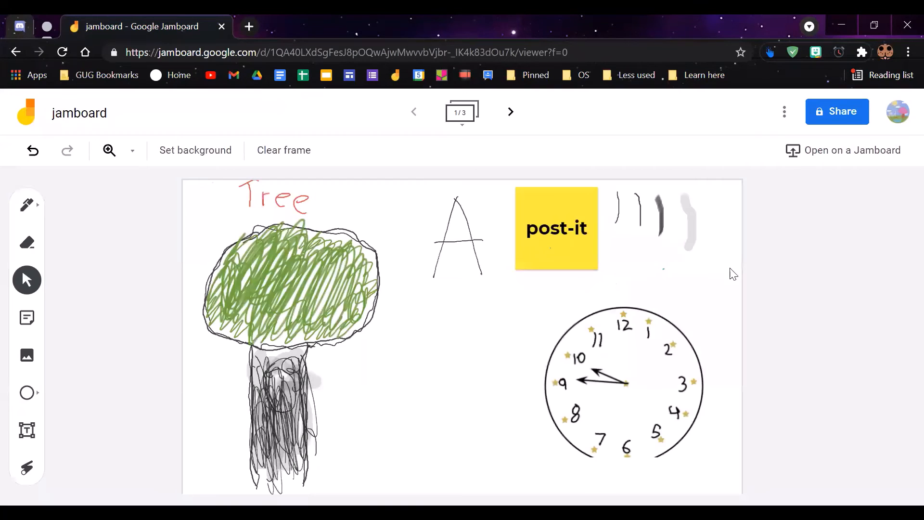
{"action": "mouse_move", "coordinate": [552, 251]}
{"action": "left_mouse_down"}
{"action": "mouse_move", "coordinate": [553, 274]}
{"action": "mouse_move", "coordinate": [412, 322]}
{"action": "mouse_move", "coordinate": [652, 250]}
{"action": "mouse_move", "coordinate": [536, 269]}
{"action": "mouse_move", "coordinate": [552, 248]}
{"action": "left_mouse_up"}
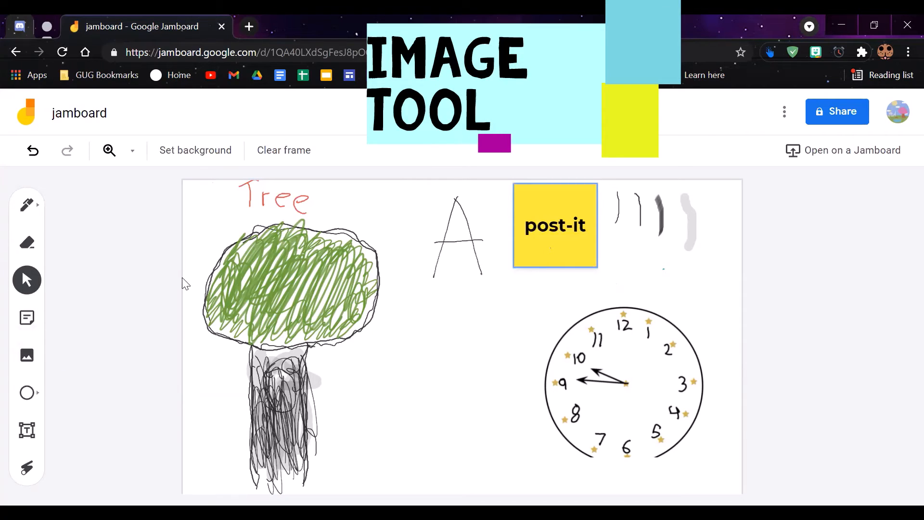
Browse the Documents and Downloads folders for an image to insert, and close the file picker without choosing one.
{"action": "left_click", "coordinate": [27, 355]}
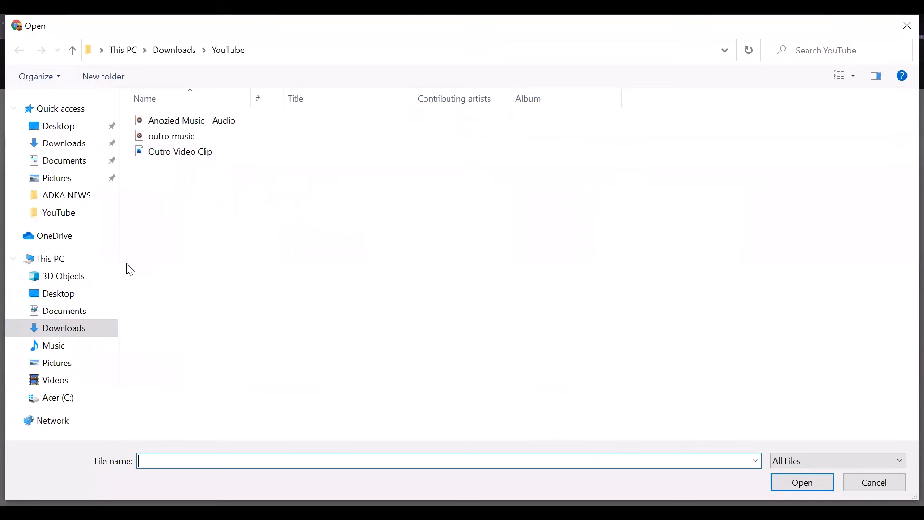
{"action": "left_click", "coordinate": [72, 311]}
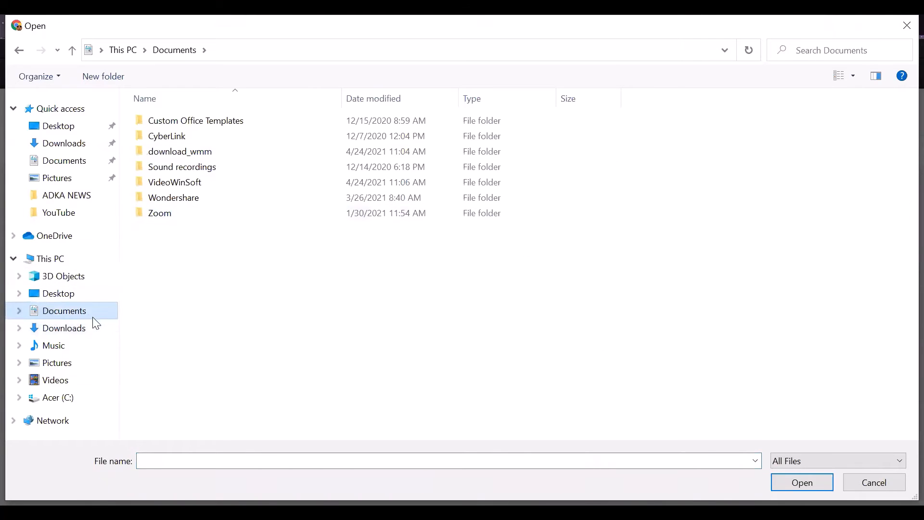
{"action": "left_click", "coordinate": [74, 327]}
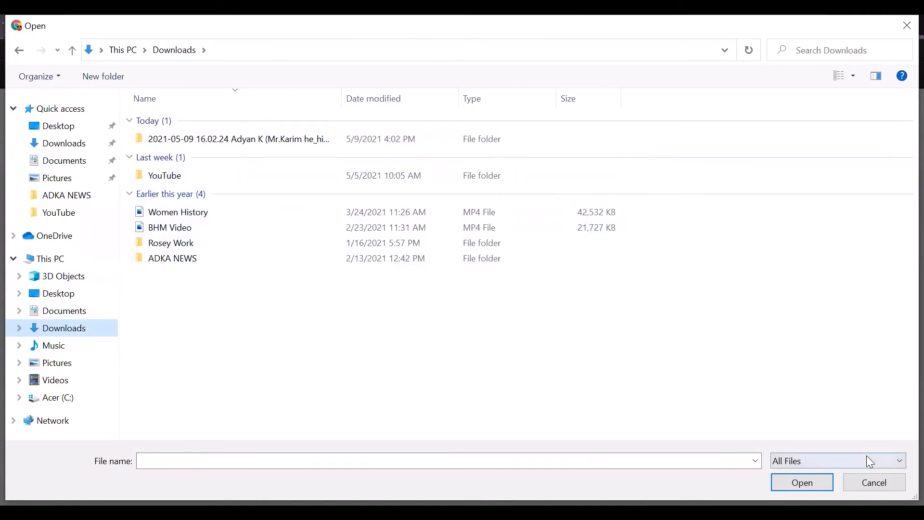
{"action": "left_click", "coordinate": [874, 482]}
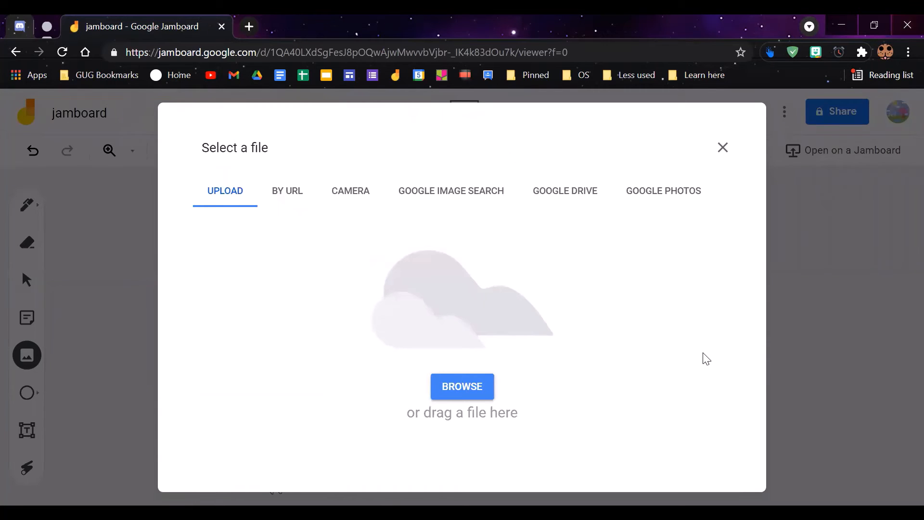
{"action": "left_click", "coordinate": [727, 148]}
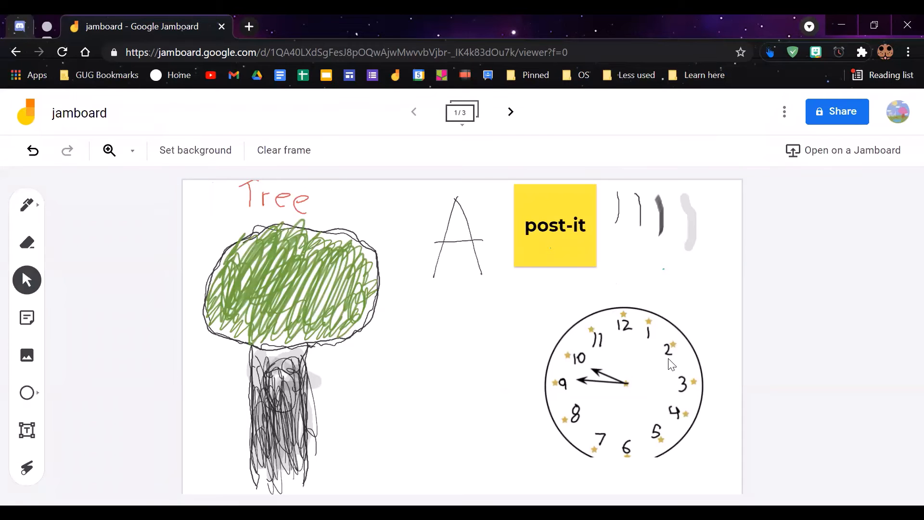
Move the clock image left to sit beneath the "post-it" note and try rotating it.
{"action": "left_click_drag", "start_coordinate": [672, 364], "coordinate": [624, 334]}
{"action": "left_click", "coordinate": [657, 309]}
{"action": "left_click", "coordinate": [497, 369]}
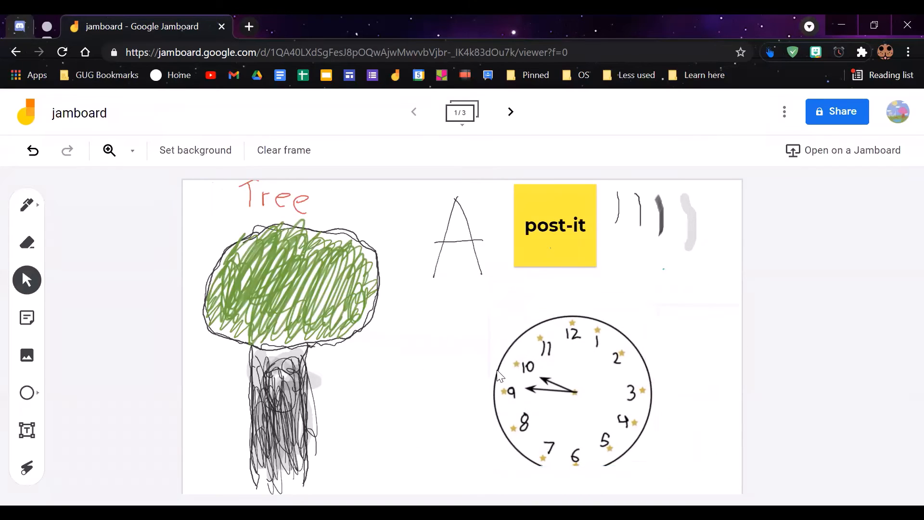
{"action": "left_click", "coordinate": [544, 373]}
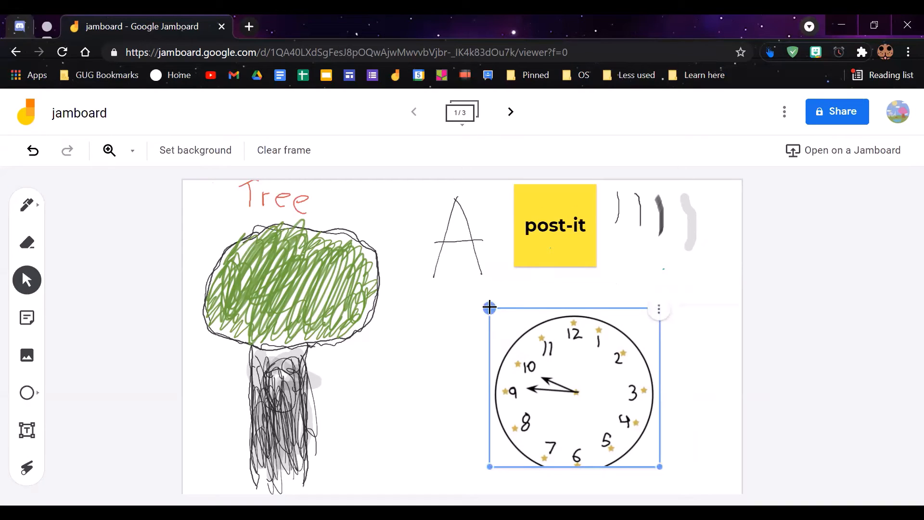
{"action": "left_click_drag", "start_coordinate": [489, 307], "coordinate": [472, 295]}
Select the "post-it" note briefly, and resize the clock image slightly smaller from its corners.
{"action": "left_click", "coordinate": [583, 246]}
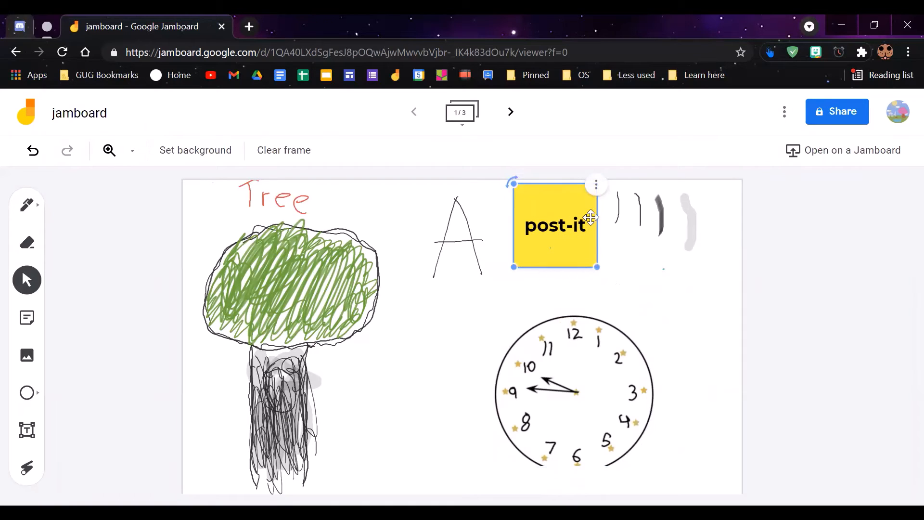
{"action": "left_click", "coordinate": [563, 399]}
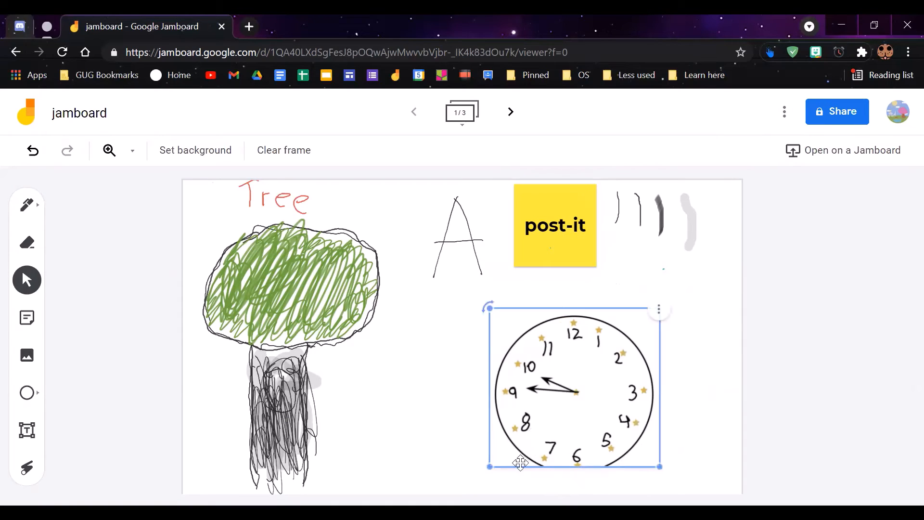
{"action": "left_click_drag", "start_coordinate": [490, 467], "coordinate": [518, 457]}
{"action": "left_click_drag", "start_coordinate": [659, 450], "coordinate": [644, 475]}
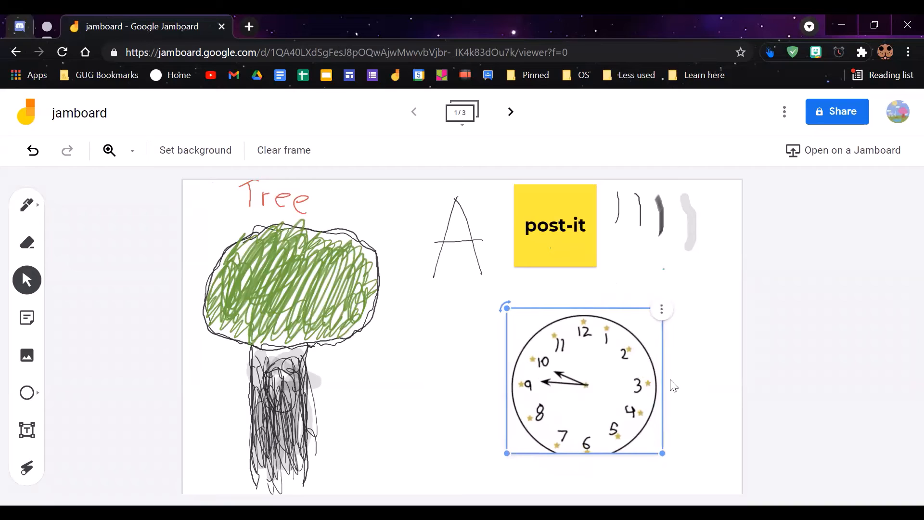
Examine the available actions for the clock image and the "post-it" note, including Order, and open the note for editing.
{"action": "left_click", "coordinate": [660, 315]}
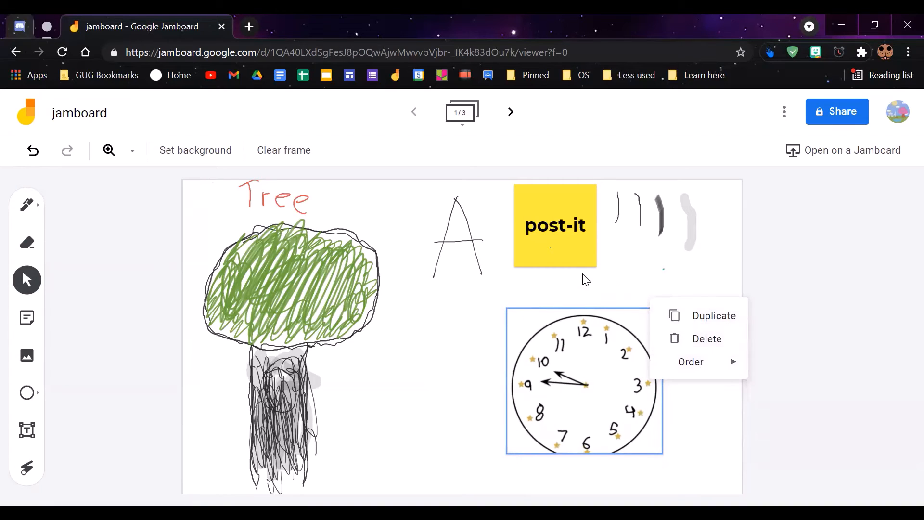
{"action": "left_click", "coordinate": [578, 241]}
{"action": "left_click", "coordinate": [596, 185]}
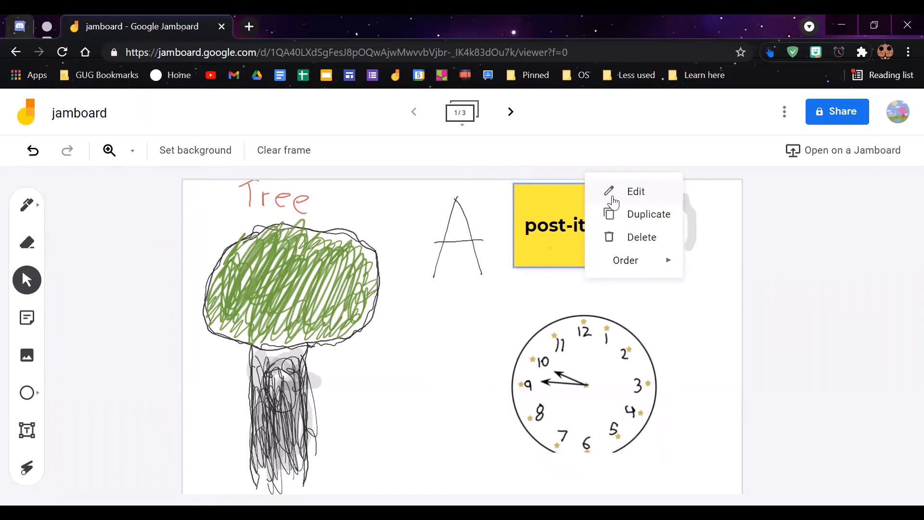
{"action": "mouse_move", "coordinate": [674, 258]}
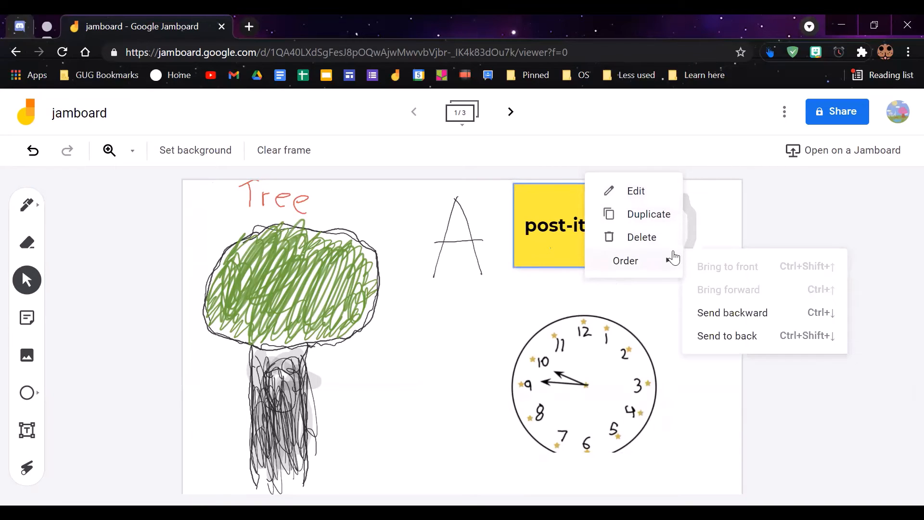
{"action": "left_click", "coordinate": [621, 191]}
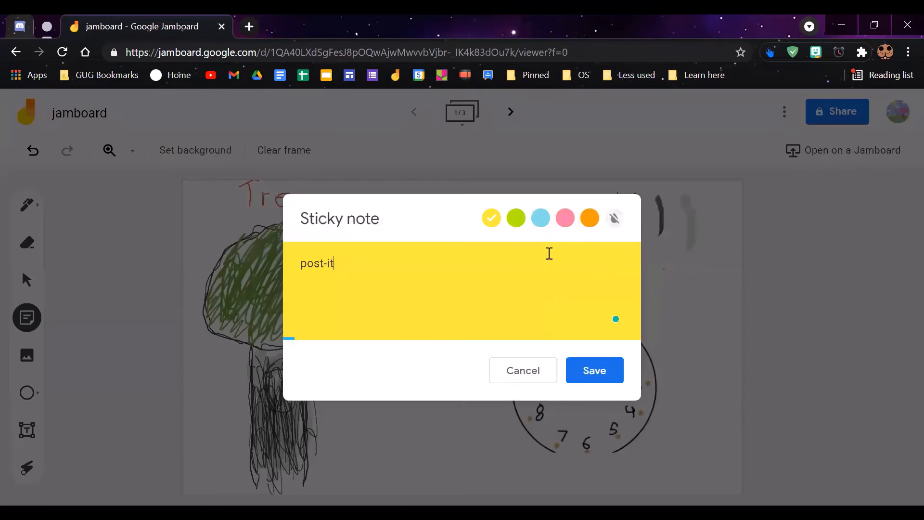
{"action": "left_click", "coordinate": [540, 367]}
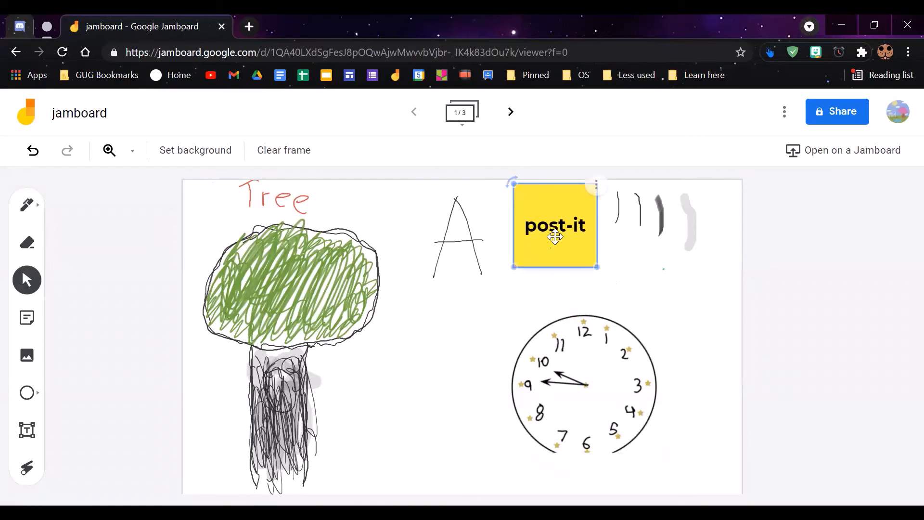
{"action": "double_click", "coordinate": [553, 235]}
{"action": "left_click", "coordinate": [547, 371]}
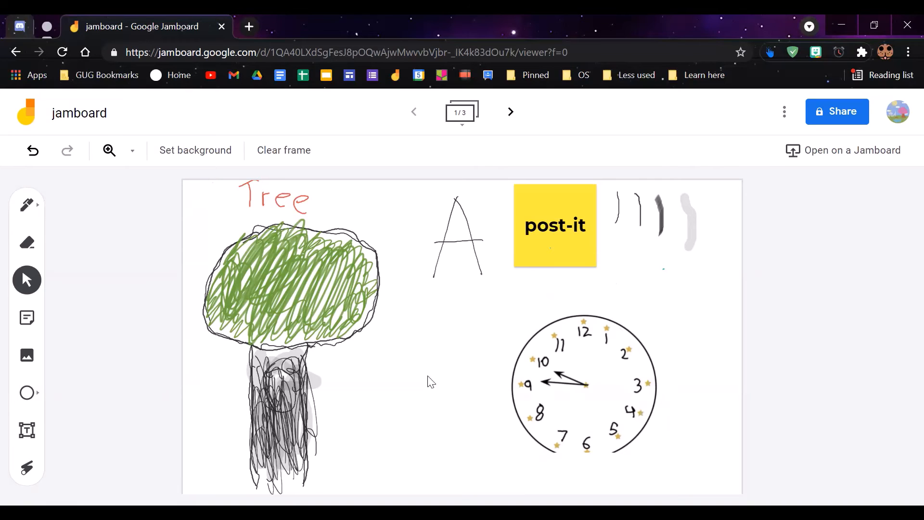
Draw a rectangle with the square shape tool below the letter A, between the tree and the clock.
{"action": "left_click", "coordinate": [38, 400]}
{"action": "left_click", "coordinate": [103, 392]}
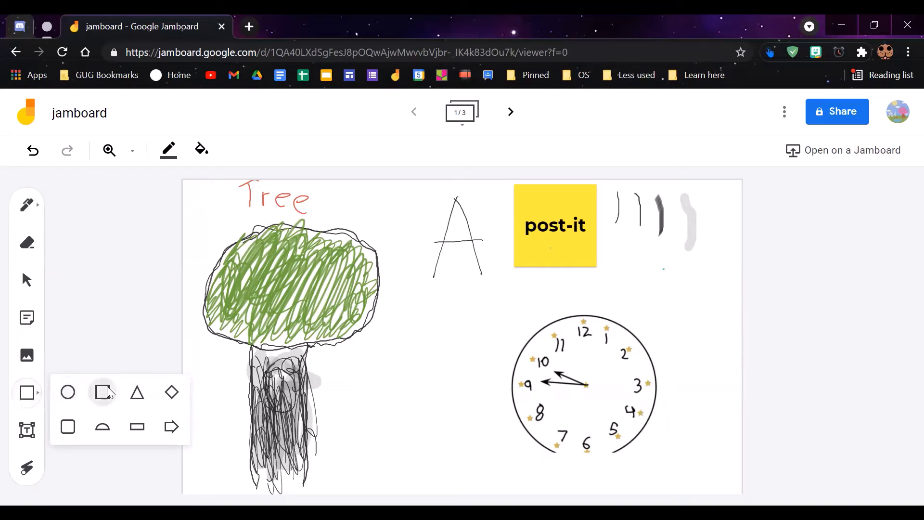
{"action": "left_click_drag", "start_coordinate": [396, 285], "coordinate": [511, 366]}
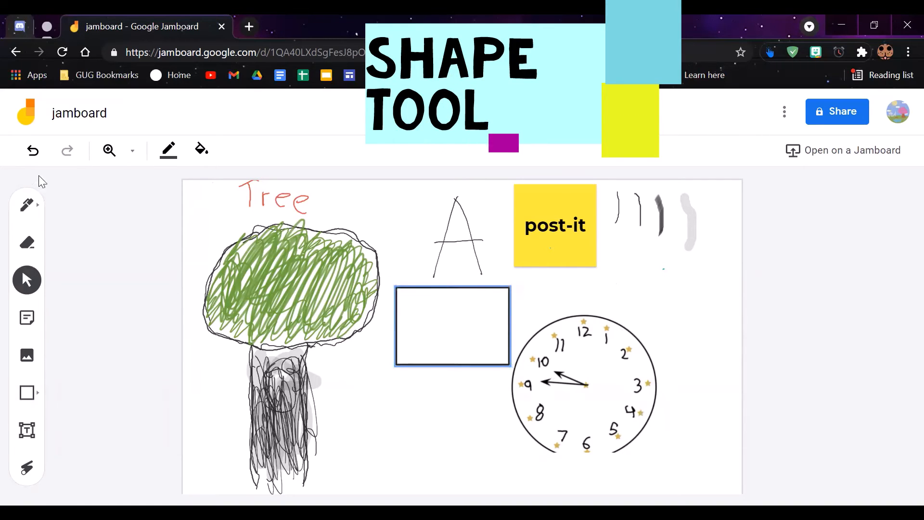
Fill the rectangle below the letter A with red.
{"action": "left_click", "coordinate": [168, 150]}
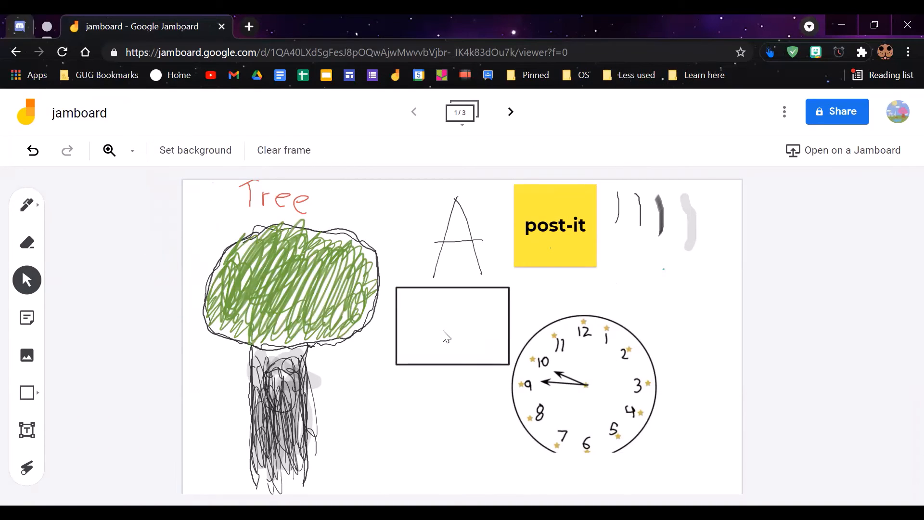
{"action": "left_click", "coordinate": [447, 337]}
{"action": "left_click", "coordinate": [200, 151]}
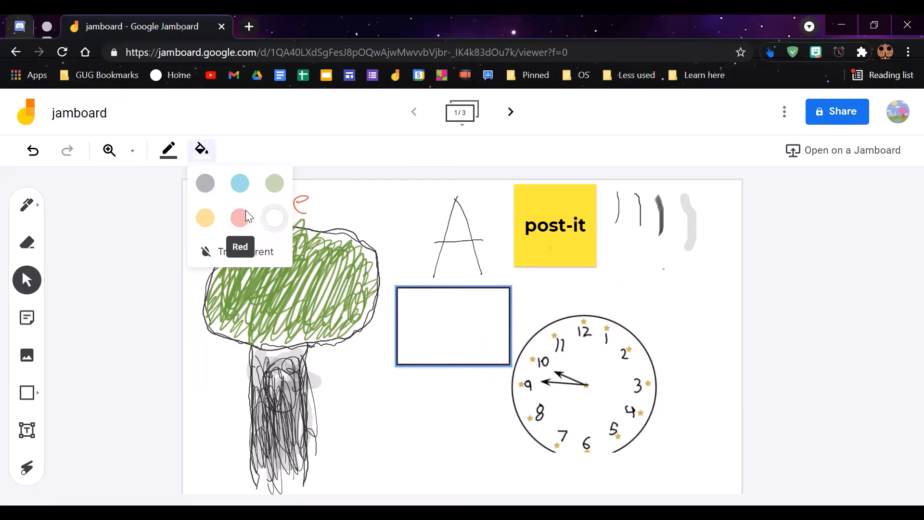
{"action": "left_click", "coordinate": [240, 216]}
Make the rectangle's fill transparent and set its border color to green.
{"action": "left_click", "coordinate": [202, 151]}
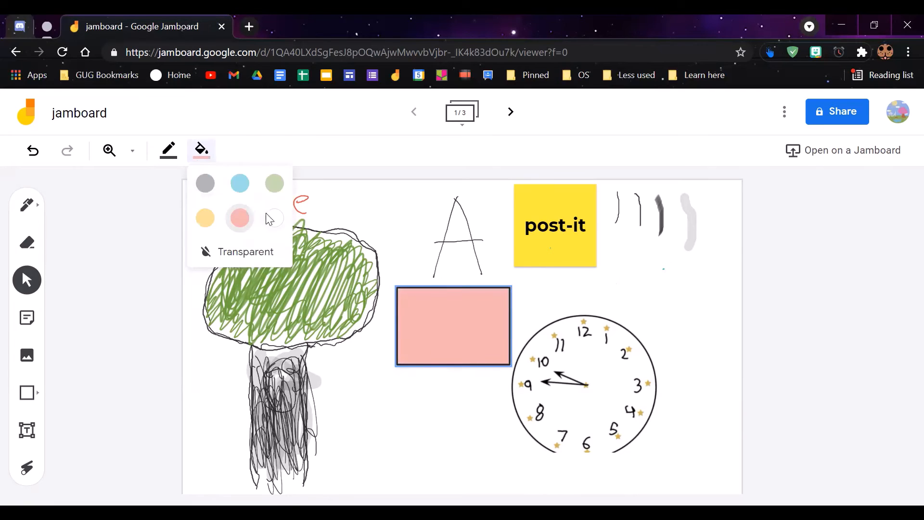
{"action": "left_click", "coordinate": [227, 250]}
{"action": "left_click", "coordinate": [173, 151]}
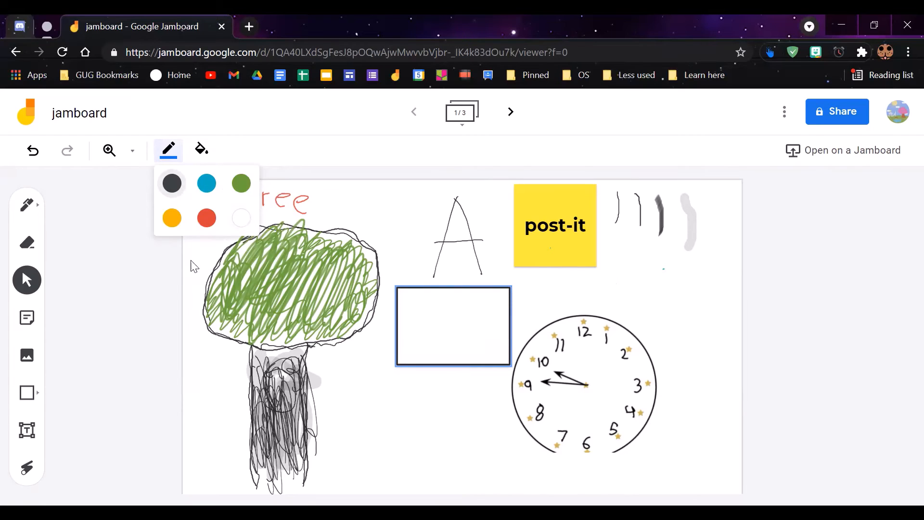
{"action": "left_click", "coordinate": [245, 185]}
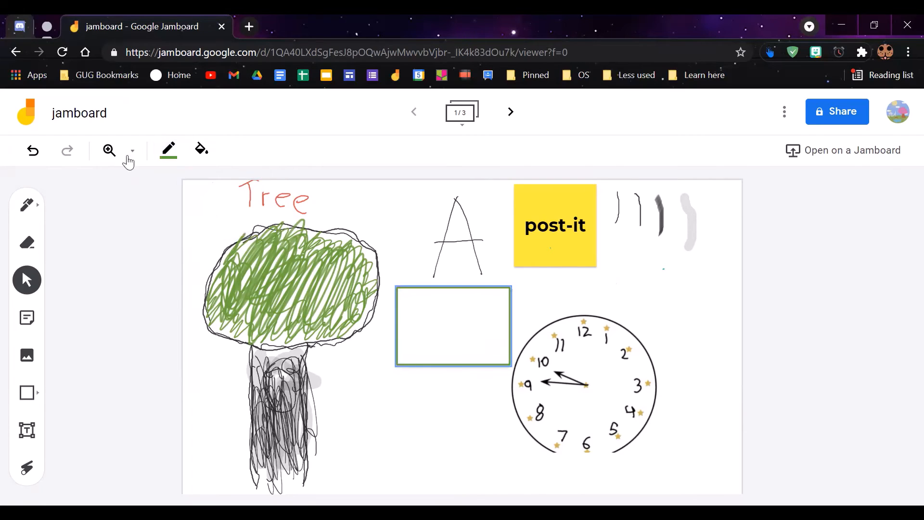
{"action": "left_click", "coordinate": [192, 360]}
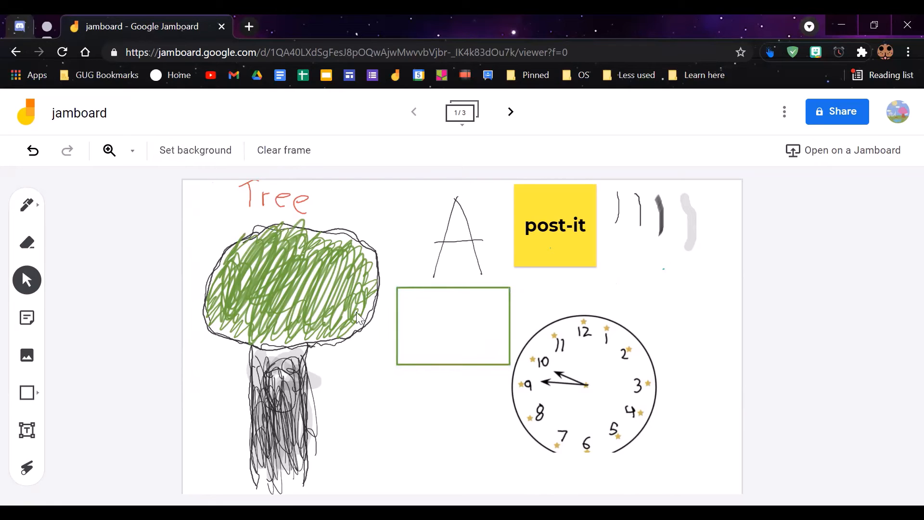
Shrink the green rectangle slightly in width from both sides and in height from its lower edge.
{"action": "left_click", "coordinate": [448, 322]}
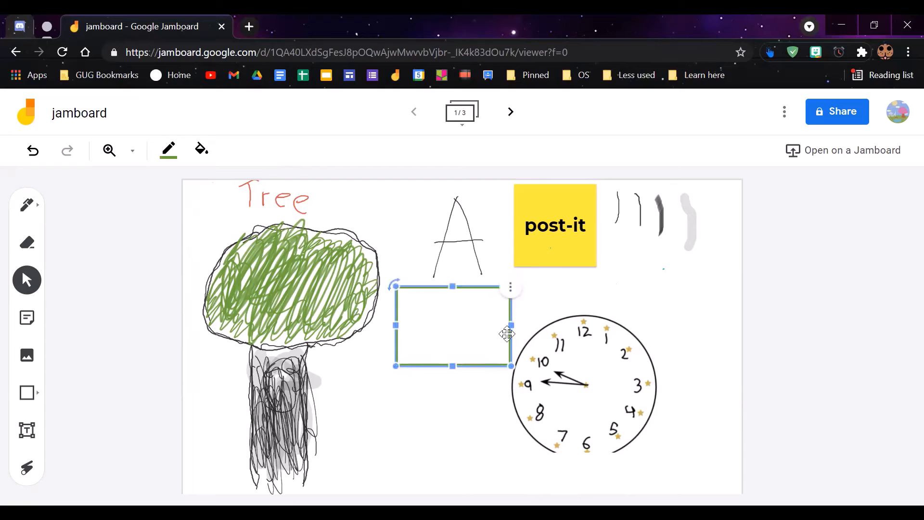
{"action": "mouse_move", "coordinate": [511, 328]}
{"action": "left_mouse_down"}
{"action": "mouse_move", "coordinate": [404, 347]}
{"action": "mouse_move", "coordinate": [503, 325]}
{"action": "left_mouse_up"}
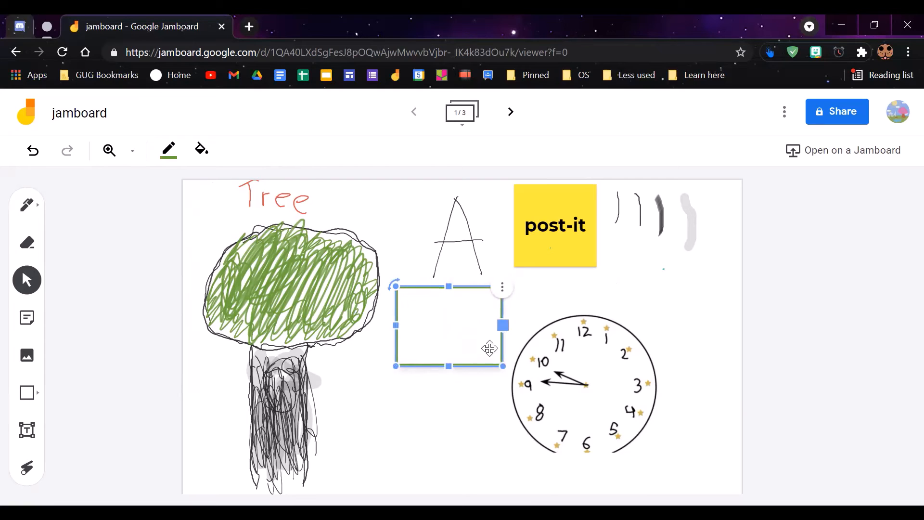
{"action": "left_click_drag", "start_coordinate": [451, 366], "coordinate": [396, 345]}
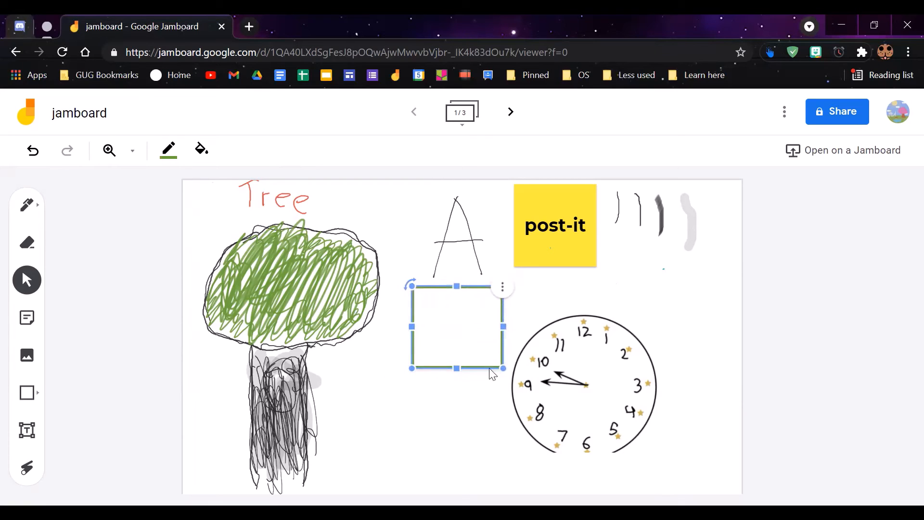
{"action": "left_click_drag", "start_coordinate": [458, 366], "coordinate": [457, 358]}
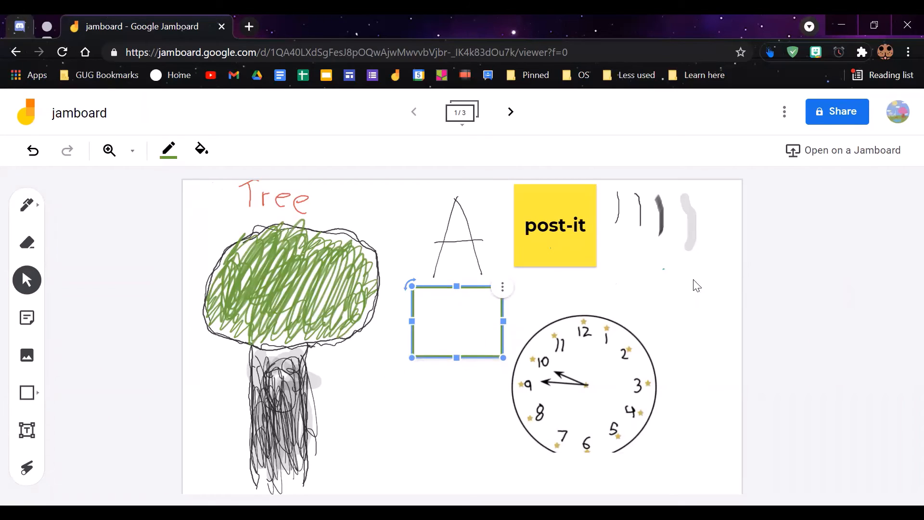
{"action": "left_click", "coordinate": [679, 287]}
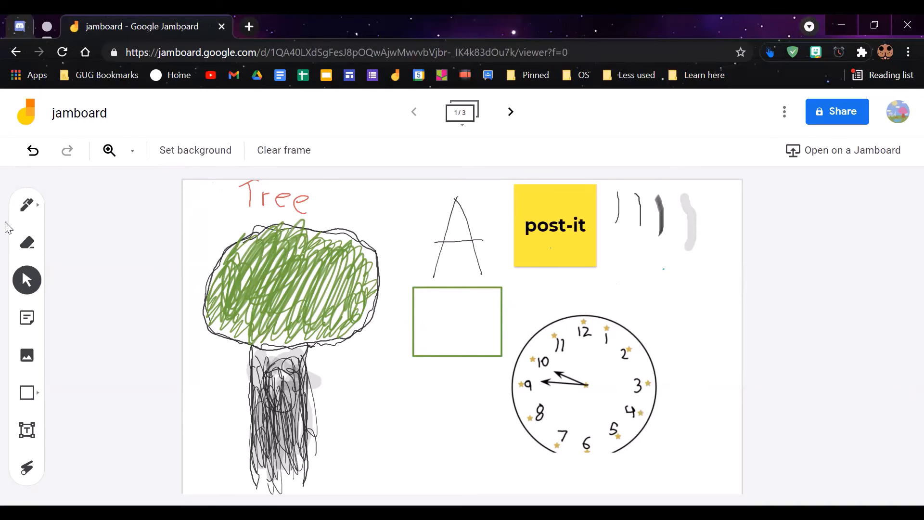
Add a text box inside the upper part of the green rectangle reading "this is a text box".
{"action": "left_click", "coordinate": [27, 430]}
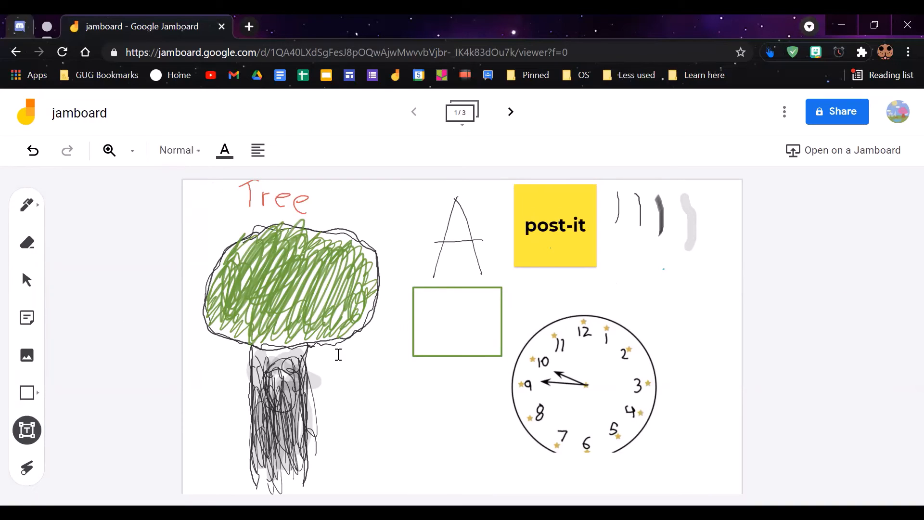
{"action": "left_click_drag", "start_coordinate": [424, 293], "coordinate": [503, 325]}
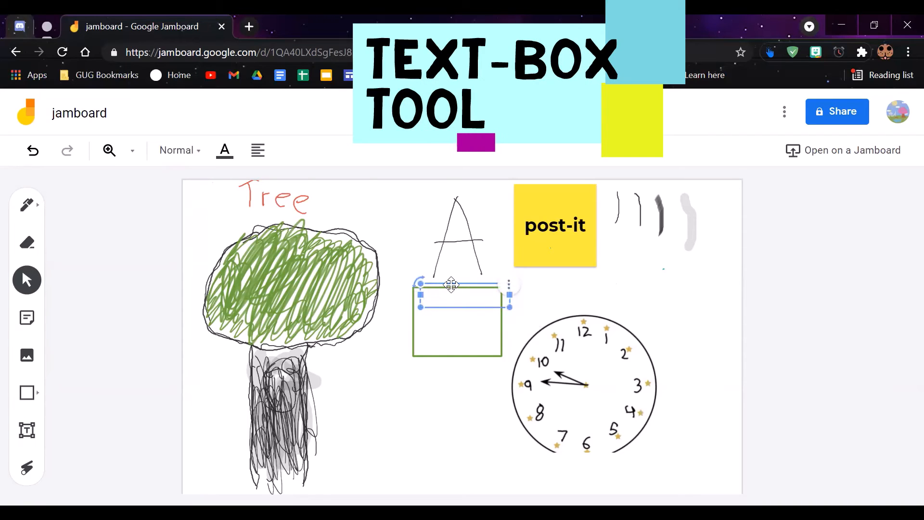
{"action": "left_click_drag", "start_coordinate": [451, 285], "coordinate": [445, 291]}
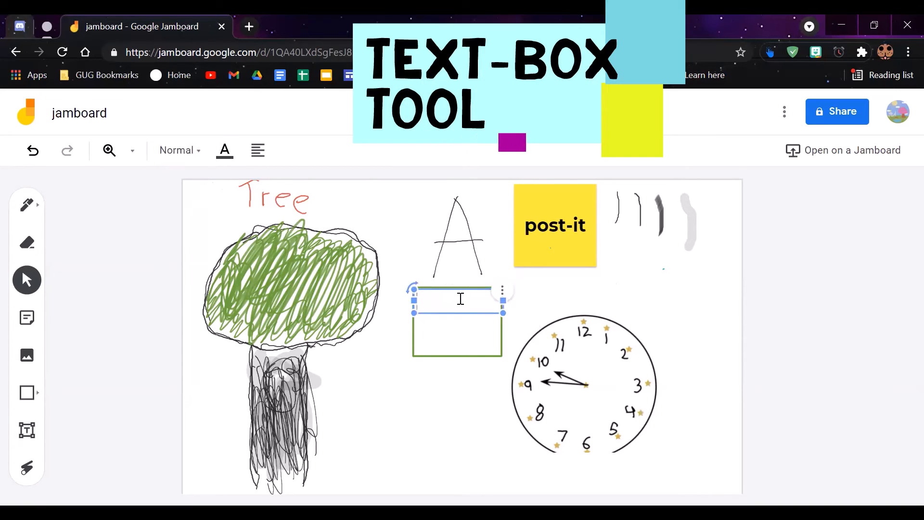
{"action": "left_click", "coordinate": [485, 312]}
{"action": "type", "text": "this is a "}
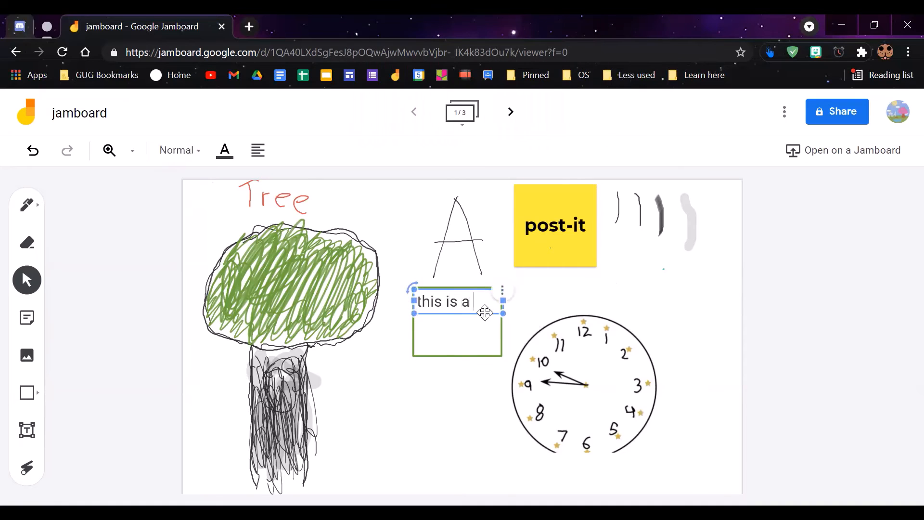
{"action": "type", "text": "text box"}
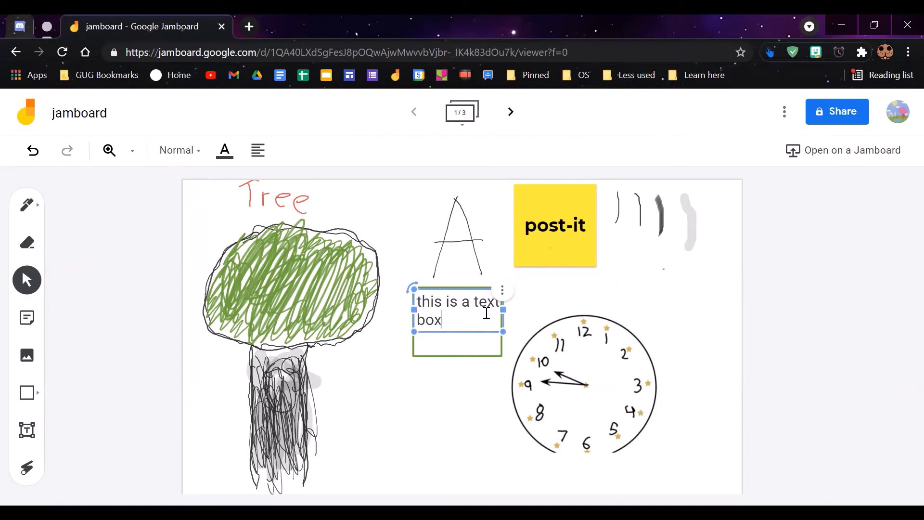
{"action": "left_click", "coordinate": [698, 308]}
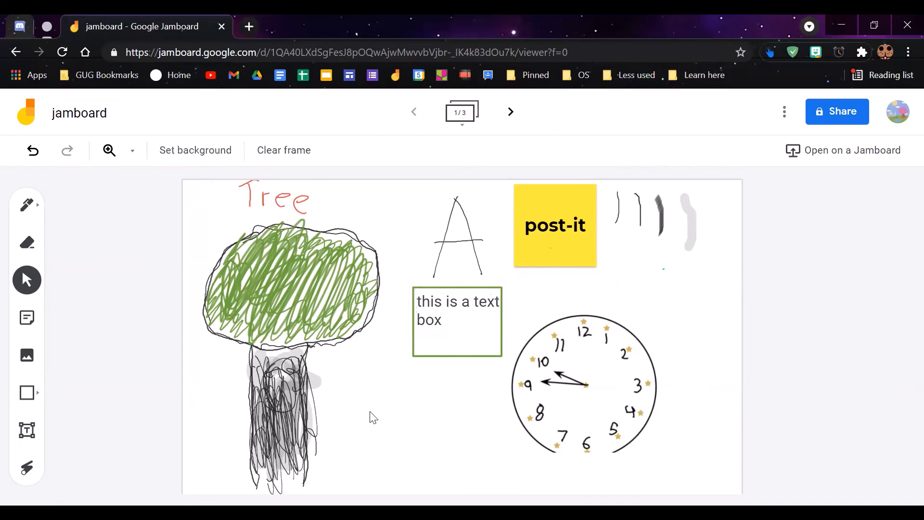
Demonstrate the laser pointer by tracing loops and zigzag strokes over the tree, the letter A, the text box and the clock.
{"action": "left_click", "coordinate": [27, 467]}
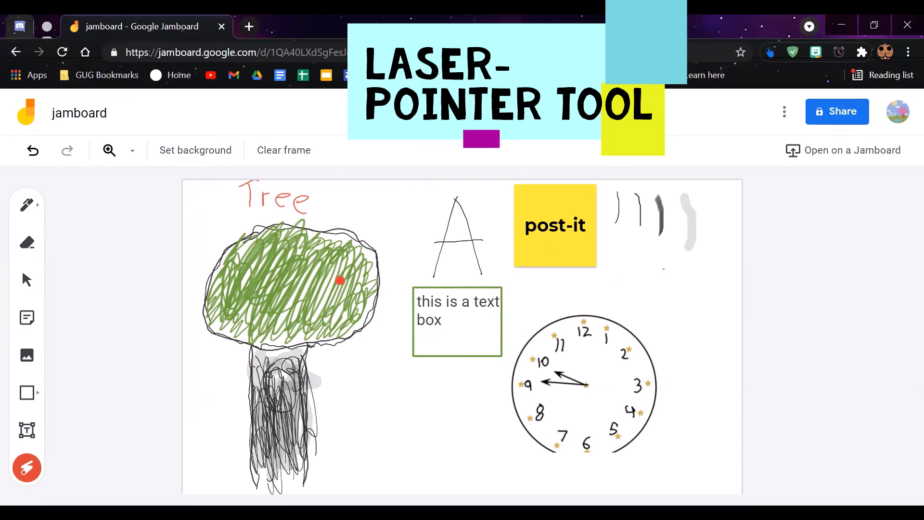
{"action": "mouse_move", "coordinate": [455, 291]}
{"action": "left_mouse_down"}
{"action": "mouse_move", "coordinate": [409, 289]}
{"action": "mouse_move", "coordinate": [296, 350]}
{"action": "left_mouse_up"}
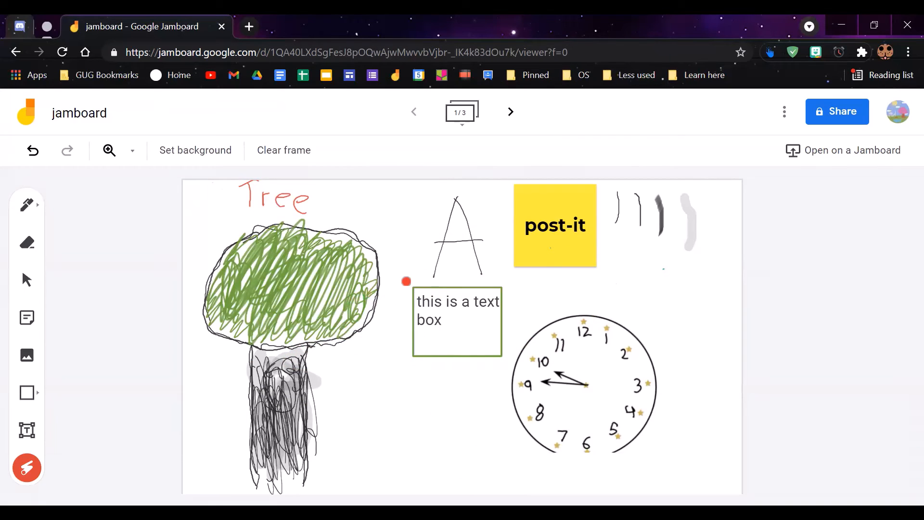
{"action": "mouse_move", "coordinate": [406, 281]}
{"action": "left_mouse_down"}
{"action": "mouse_move", "coordinate": [470, 264]}
{"action": "mouse_move", "coordinate": [392, 359]}
{"action": "mouse_move", "coordinate": [392, 272]}
{"action": "mouse_move", "coordinate": [530, 321]}
{"action": "mouse_move", "coordinate": [435, 415]}
{"action": "mouse_move", "coordinate": [390, 383]}
{"action": "mouse_move", "coordinate": [555, 364]}
{"action": "mouse_move", "coordinate": [501, 265]}
{"action": "left_mouse_up"}
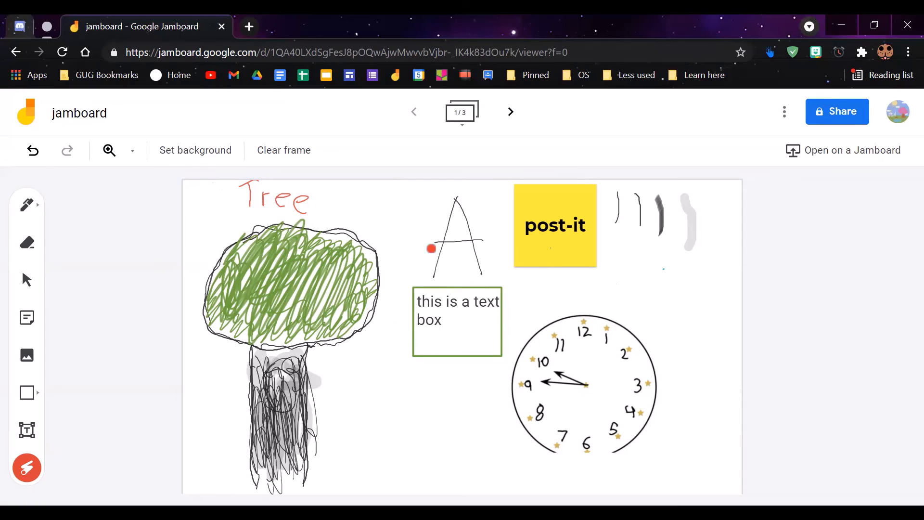
{"action": "mouse_move", "coordinate": [432, 249]}
{"action": "left_mouse_down"}
{"action": "mouse_move", "coordinate": [408, 376]}
{"action": "mouse_move", "coordinate": [468, 275]}
{"action": "left_mouse_up"}
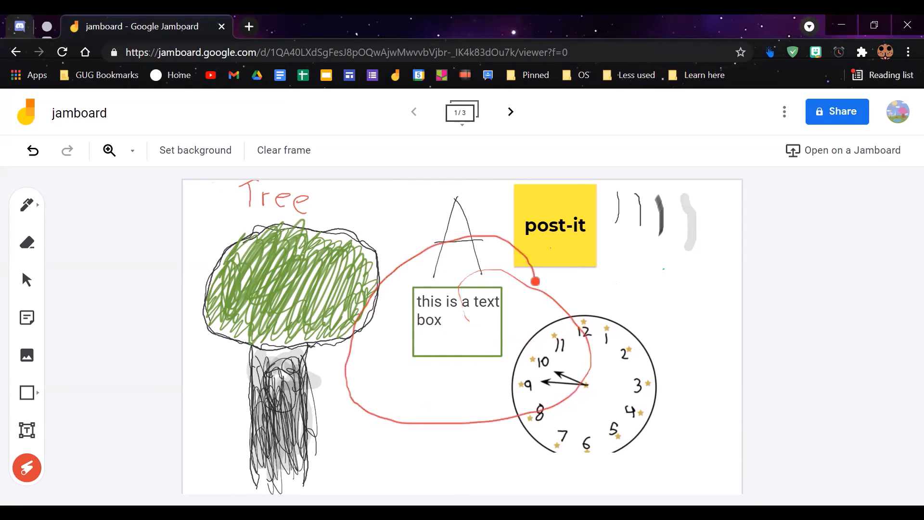
{"action": "mouse_move", "coordinate": [405, 248]}
{"action": "left_mouse_down"}
{"action": "mouse_move", "coordinate": [572, 330]}
{"action": "mouse_move", "coordinate": [339, 380]}
{"action": "mouse_move", "coordinate": [429, 255]}
{"action": "mouse_move", "coordinate": [453, 263]}
{"action": "left_mouse_up"}
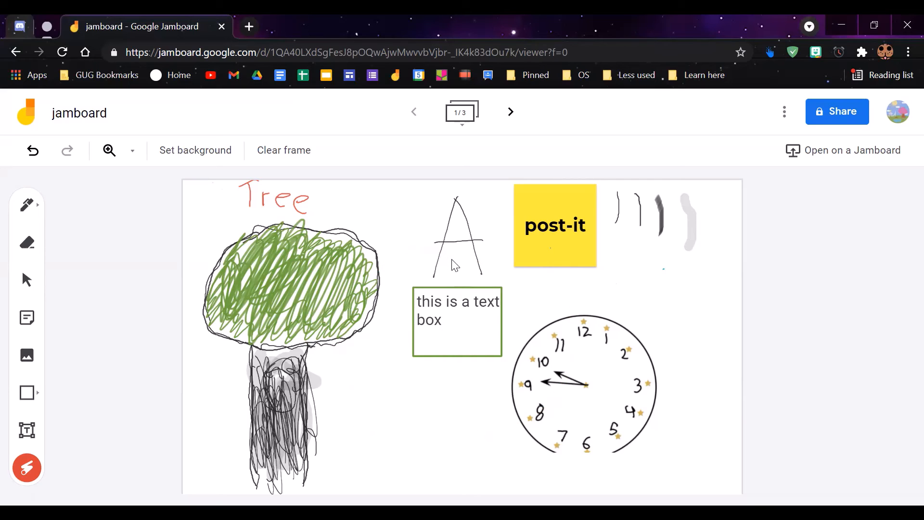
{"action": "mouse_move", "coordinate": [406, 192]}
{"action": "left_mouse_down"}
{"action": "mouse_move", "coordinate": [186, 424]}
{"action": "mouse_move", "coordinate": [350, 456]}
{"action": "mouse_move", "coordinate": [183, 407]}
{"action": "mouse_move", "coordinate": [380, 383]}
{"action": "mouse_move", "coordinate": [221, 371]}
{"action": "mouse_move", "coordinate": [737, 233]}
{"action": "mouse_move", "coordinate": [741, 377]}
{"action": "left_mouse_up"}
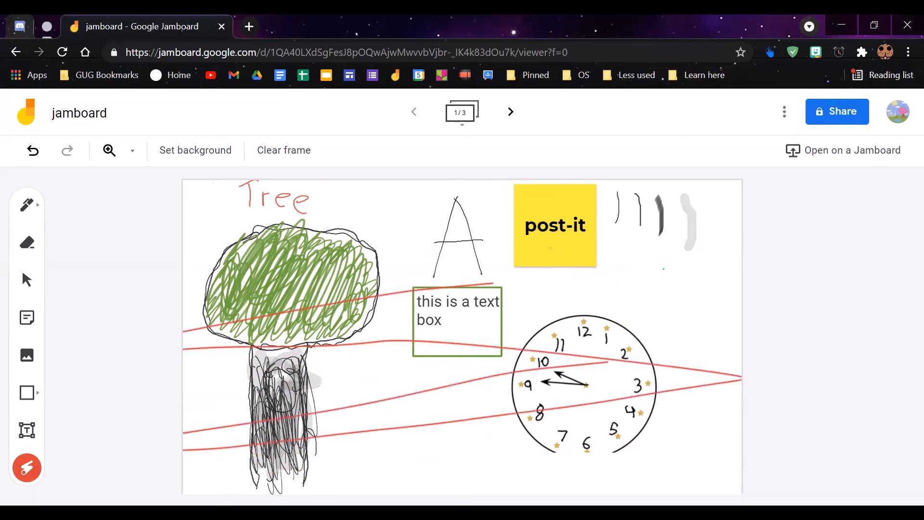
{"action": "mouse_move", "coordinate": [607, 362]}
{"action": "left_mouse_down"}
{"action": "mouse_move", "coordinate": [740, 362]}
{"action": "mouse_move", "coordinate": [603, 284]}
{"action": "mouse_move", "coordinate": [372, 427]}
{"action": "mouse_move", "coordinate": [450, 338]}
{"action": "mouse_move", "coordinate": [446, 318]}
{"action": "mouse_move", "coordinate": [459, 305]}
{"action": "left_mouse_up"}
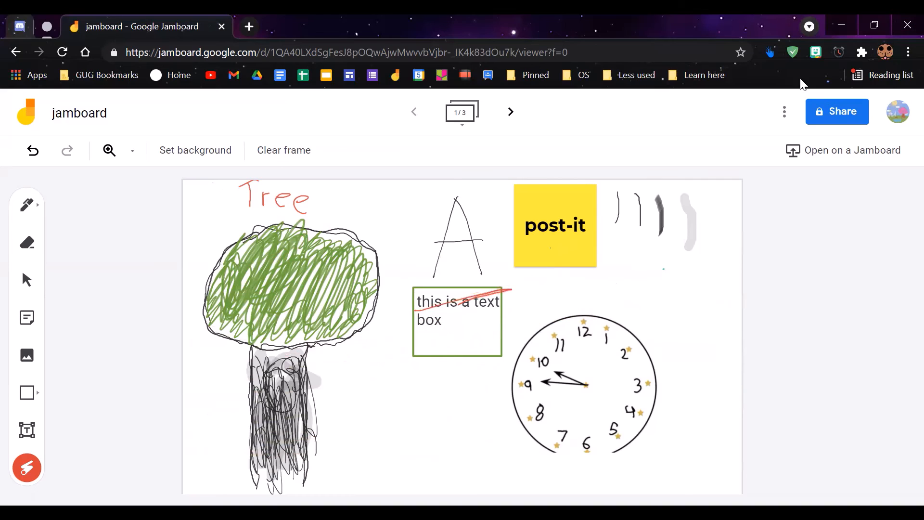
Switch to the blank second frame through the frame overview, select the pen, and step back to the first frame and forward again.
{"action": "left_click", "coordinate": [460, 112]}
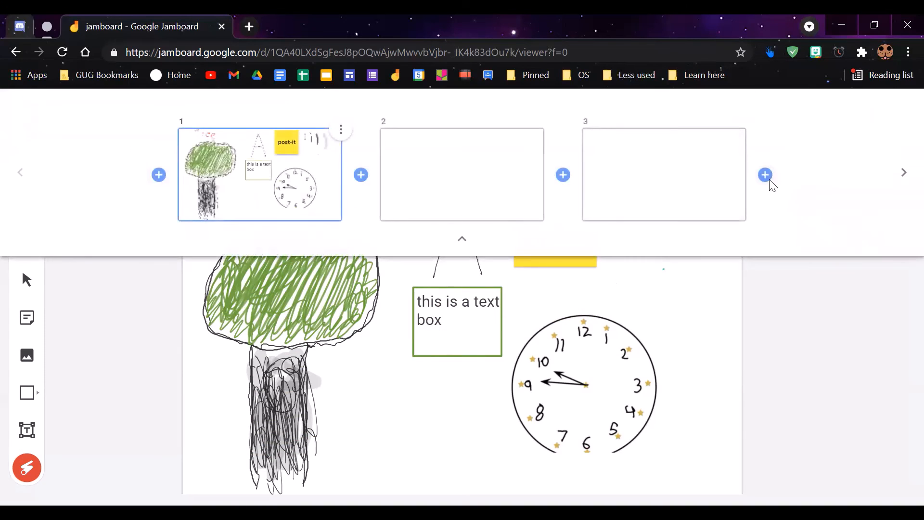
{"action": "left_click", "coordinate": [439, 207]}
{"action": "left_click", "coordinate": [461, 240]}
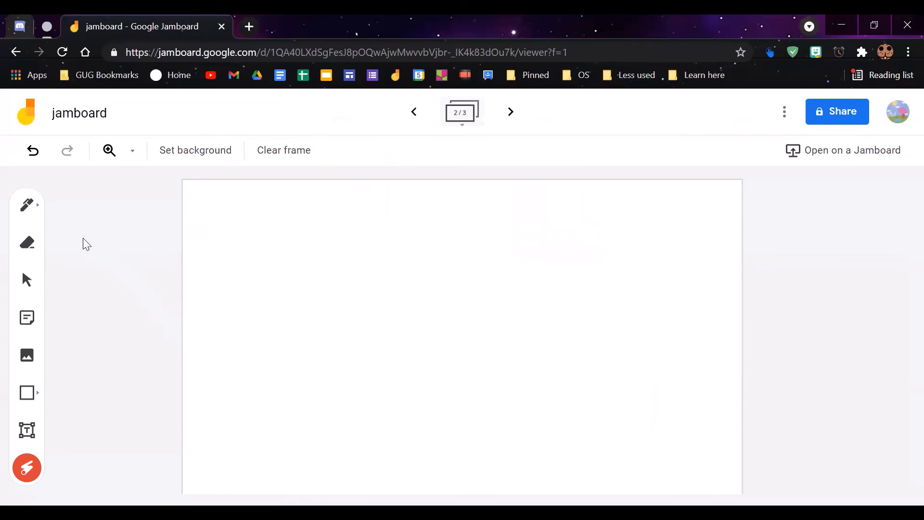
{"action": "left_click", "coordinate": [28, 205]}
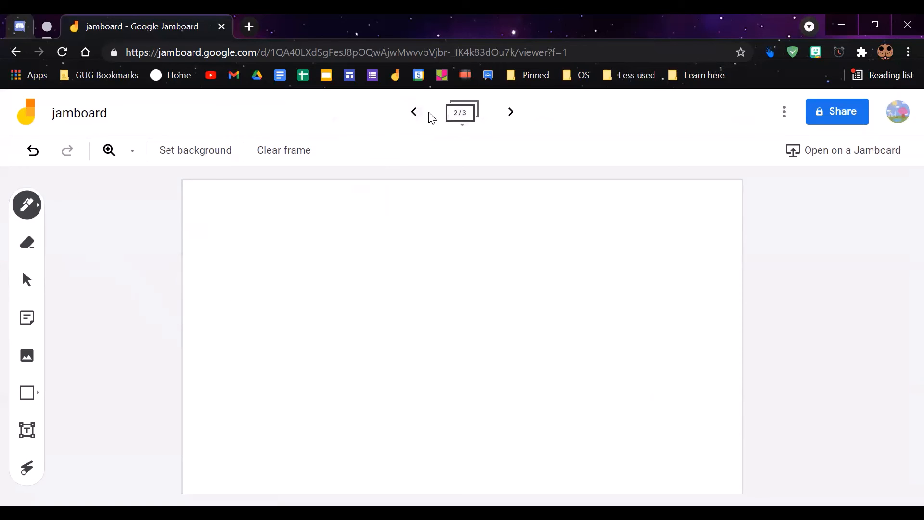
{"action": "left_click", "coordinate": [414, 112]}
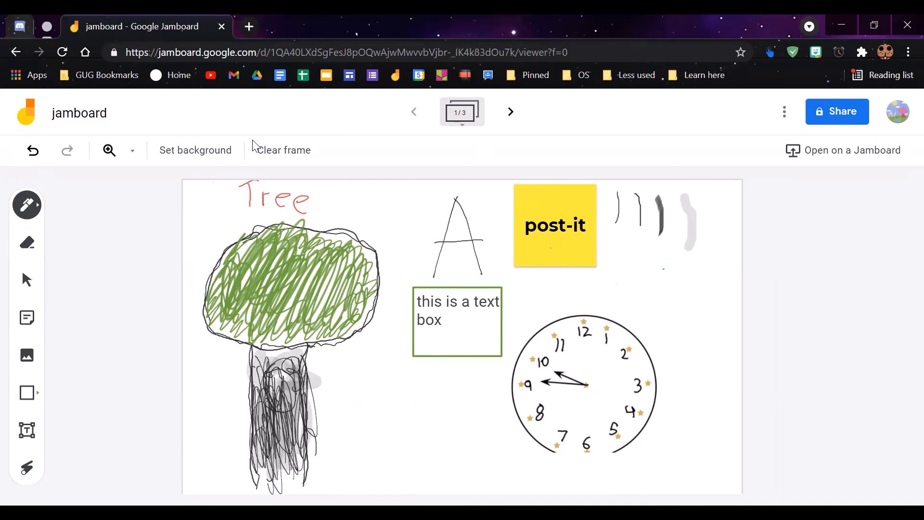
{"action": "left_click", "coordinate": [511, 111]}
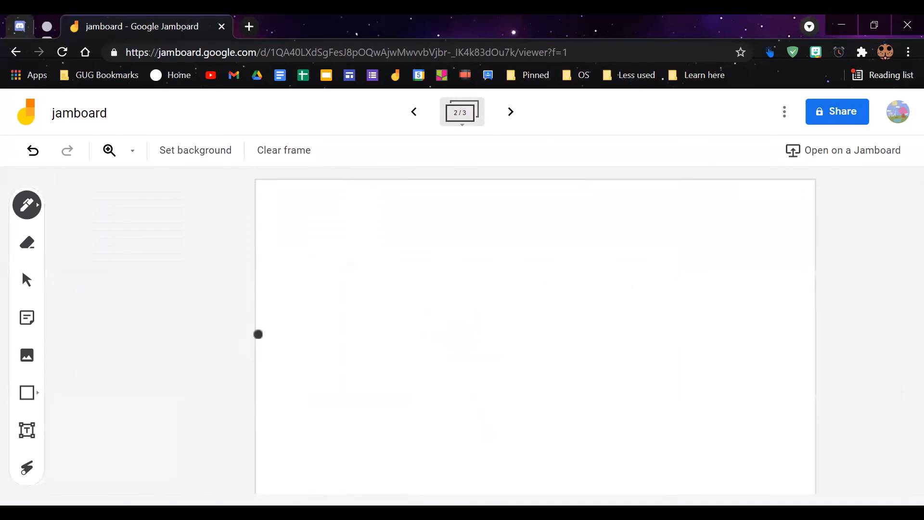
Scribble a long zigzag pen stroke across the second frame and add a text box reading "uyghiujlkm" near its middle.
{"action": "mouse_move", "coordinate": [367, 244]}
{"action": "left_mouse_down"}
{"action": "mouse_move", "coordinate": [375, 456]}
{"action": "mouse_move", "coordinate": [272, 454]}
{"action": "left_mouse_up"}
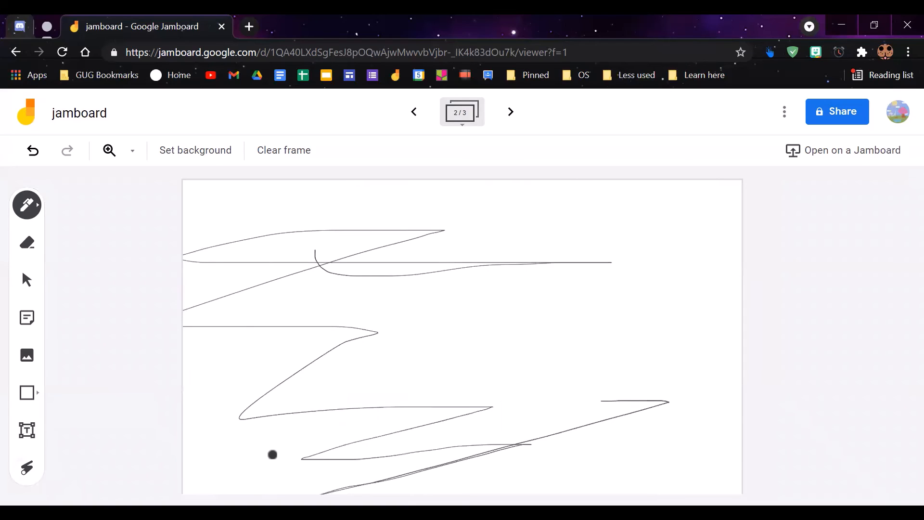
{"action": "left_click", "coordinate": [27, 430]}
{"action": "left_click", "coordinate": [365, 314]}
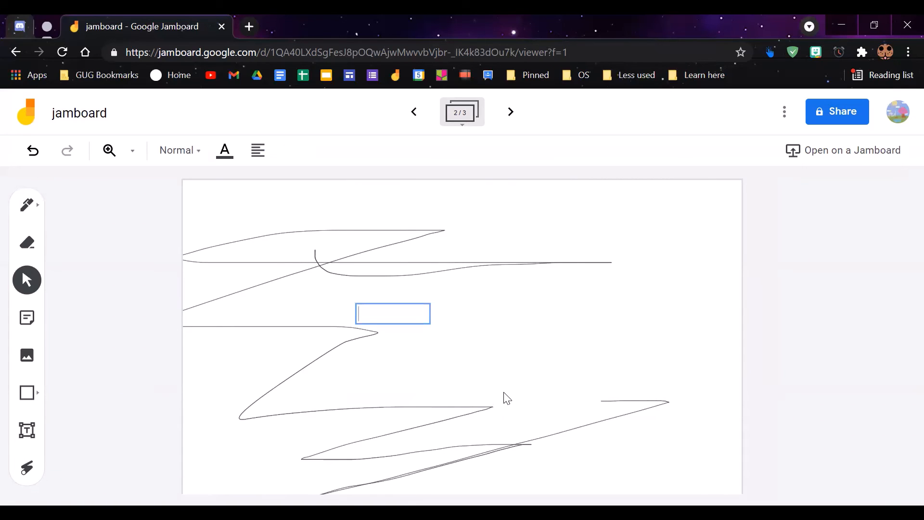
{"action": "type", "text": "uyghiujlkm"}
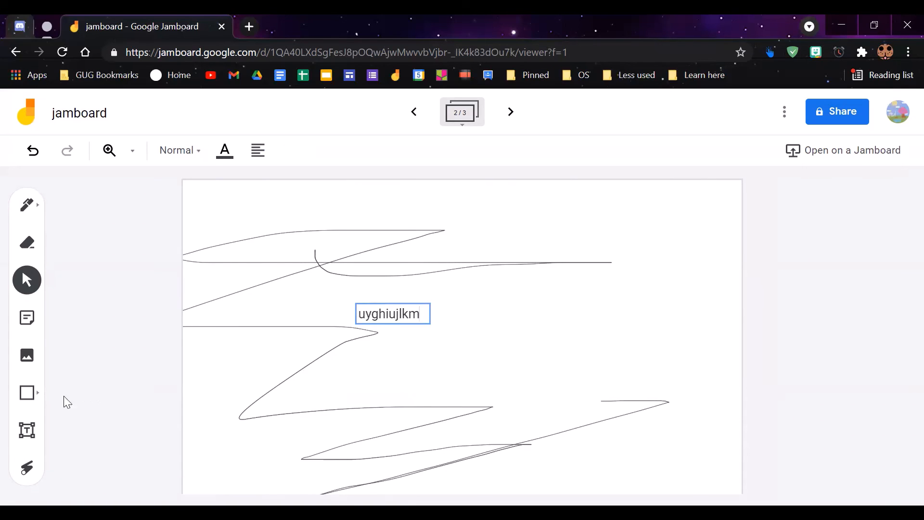
Draw a green rectangle just below the "uyghiujlkm" text, over the zigzag stroke, and deselect it.
{"action": "left_click", "coordinate": [27, 393]}
{"action": "left_click", "coordinate": [37, 393]}
{"action": "left_click_drag", "start_coordinate": [279, 315], "coordinate": [386, 443]}
{"action": "left_click", "coordinate": [639, 323]}
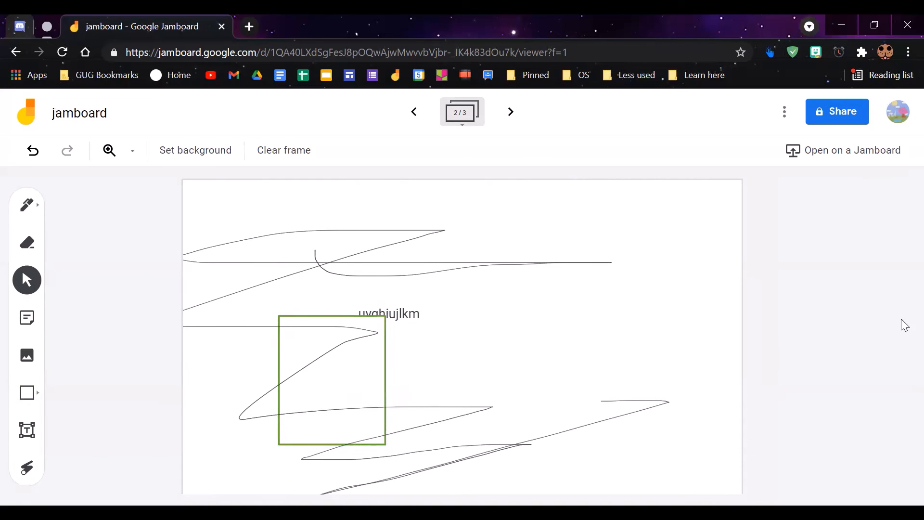
Clear everything from the second frame and return to the first frame.
{"action": "left_click", "coordinate": [298, 156]}
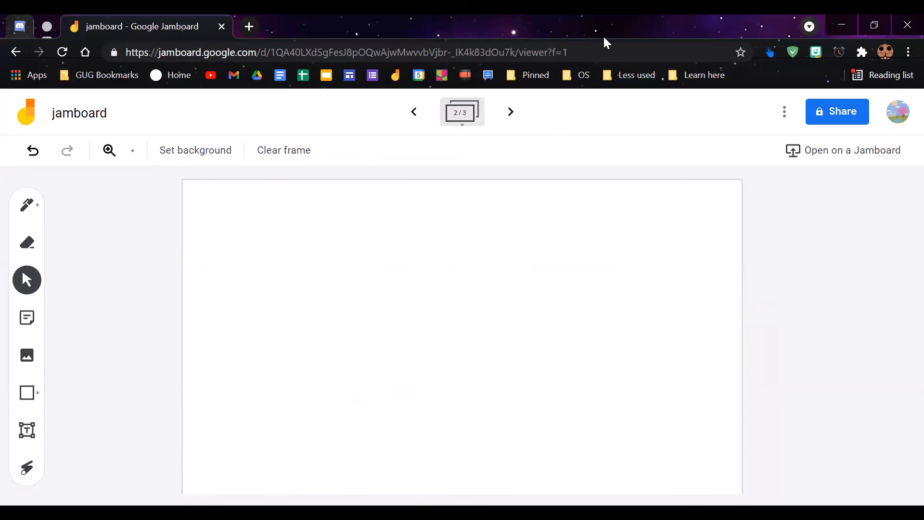
{"action": "left_click", "coordinate": [413, 118]}
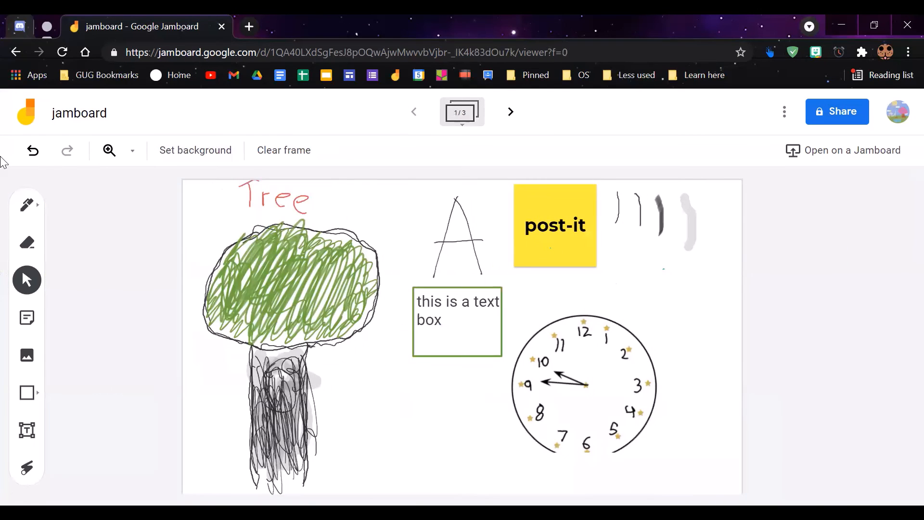
Set the first frame's background to solid black, and replace it with the lined-paper background.
{"action": "left_click", "coordinate": [177, 155]}
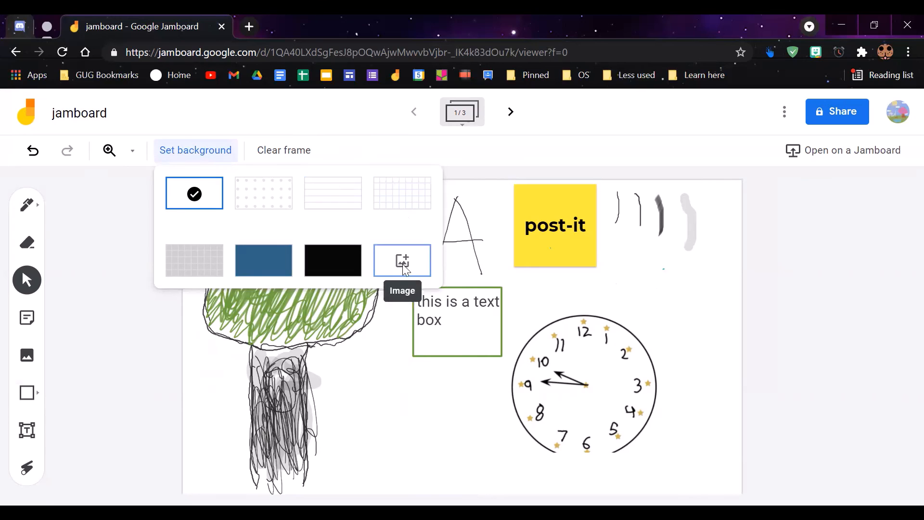
{"action": "left_click", "coordinate": [334, 260]}
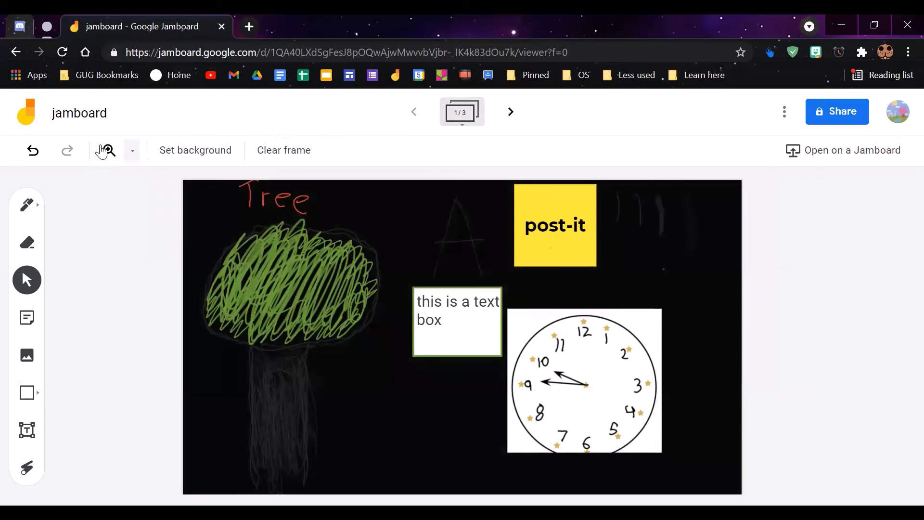
{"action": "left_click", "coordinate": [222, 152]}
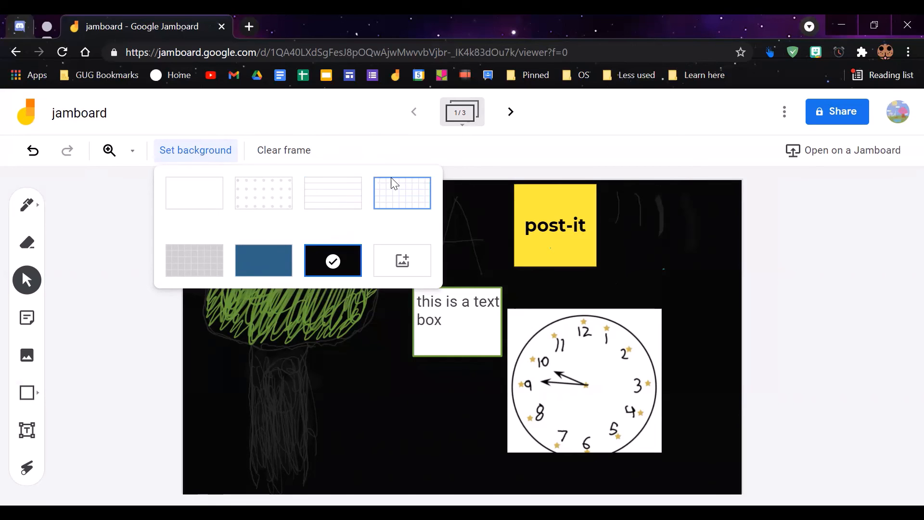
{"action": "left_click", "coordinate": [342, 192]}
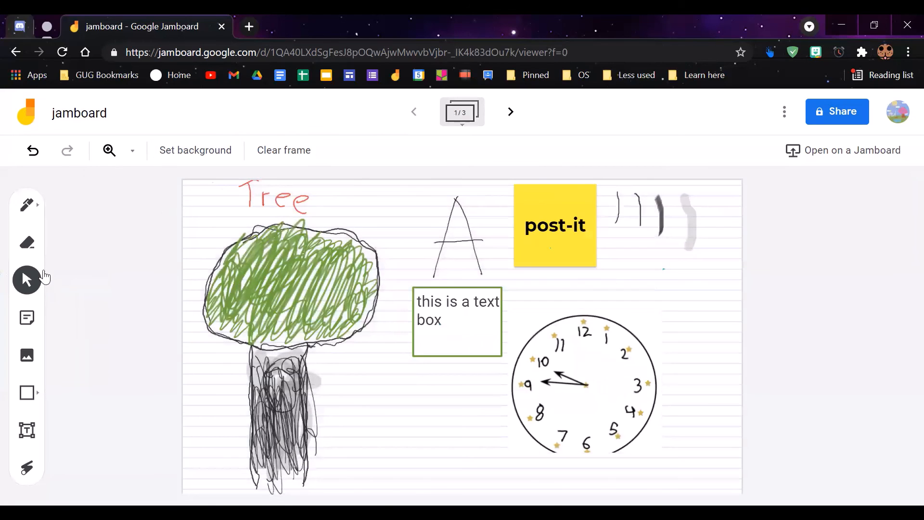
Step to the second frame and back, and restore the first frame's plain white background.
{"action": "left_click", "coordinate": [208, 154]}
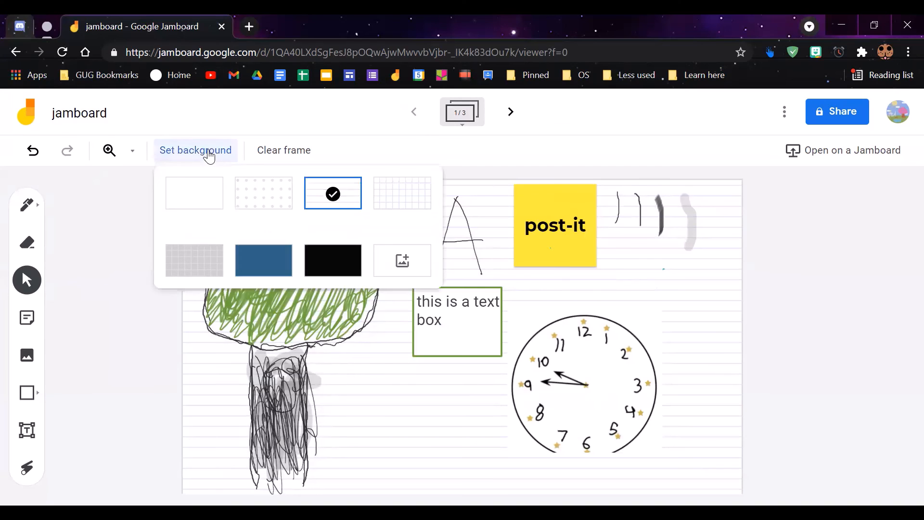
{"action": "left_click", "coordinate": [205, 196]}
{"action": "left_click", "coordinate": [176, 153]}
{"action": "left_click", "coordinate": [365, 157]}
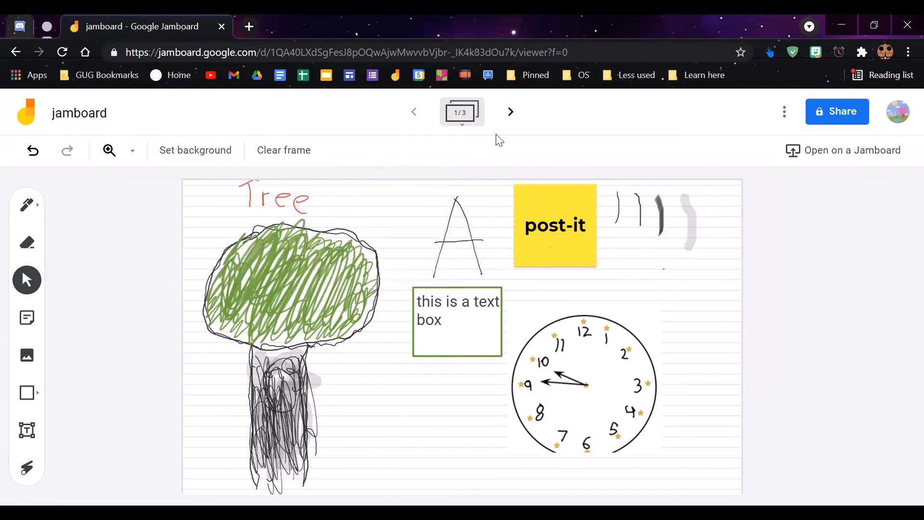
{"action": "left_click", "coordinate": [507, 112]}
{"action": "left_click", "coordinate": [413, 112]}
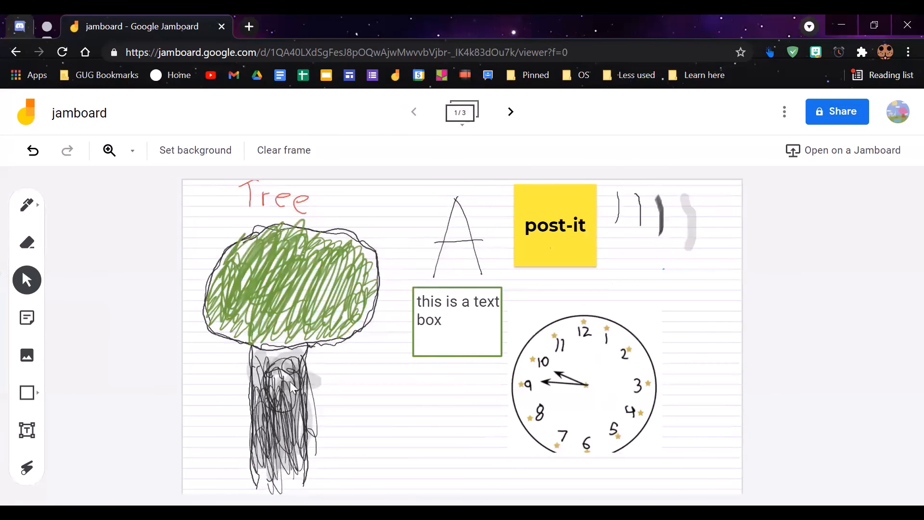
{"action": "left_click", "coordinate": [211, 151]}
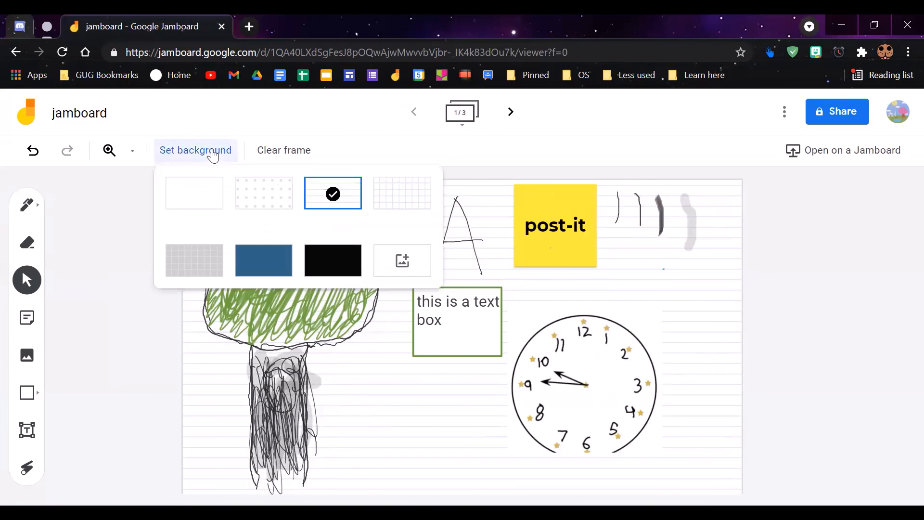
{"action": "left_click", "coordinate": [191, 197]}
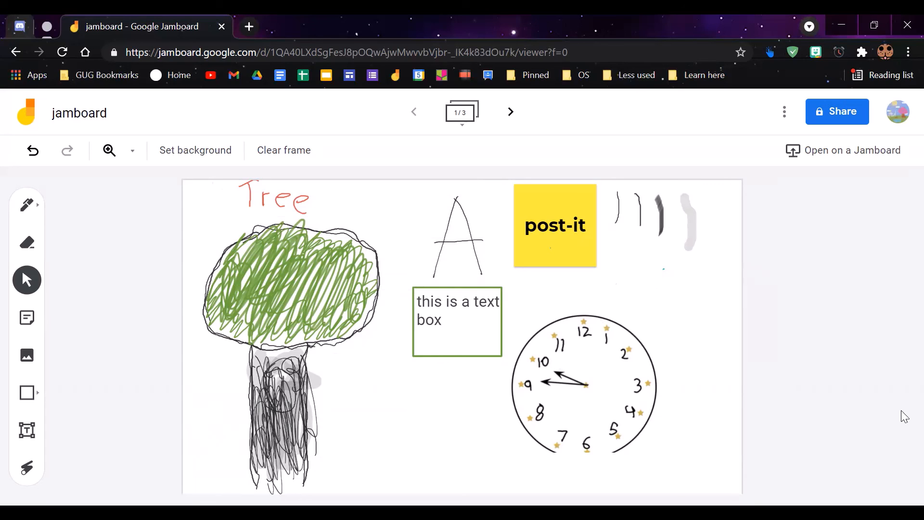
Review the jam's file options such as PDF download and saving as image, and open the rename dialog without changing the name.
{"action": "left_click", "coordinate": [784, 110]}
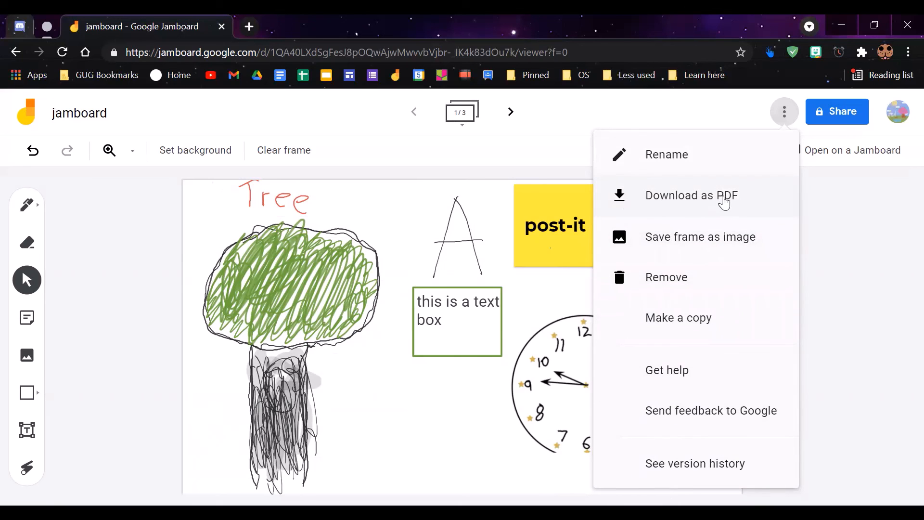
{"action": "left_click", "coordinate": [904, 358]}
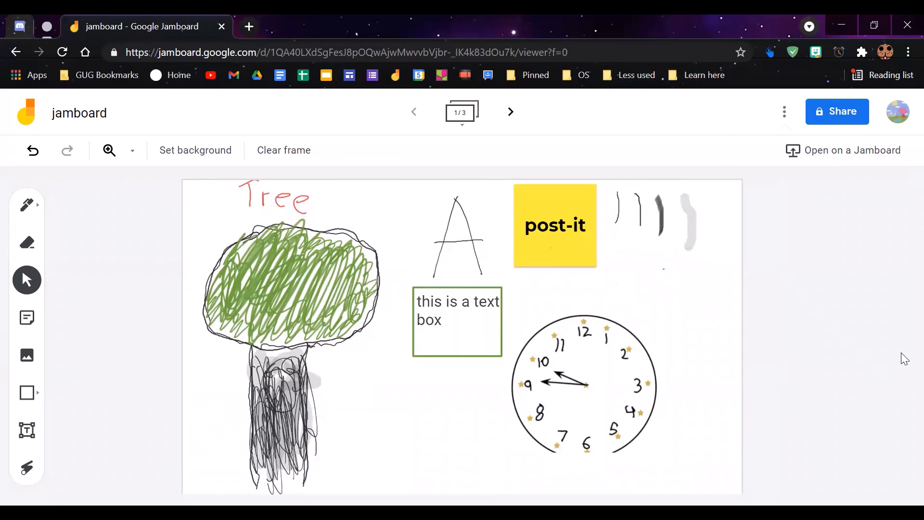
{"action": "left_click", "coordinate": [99, 119]}
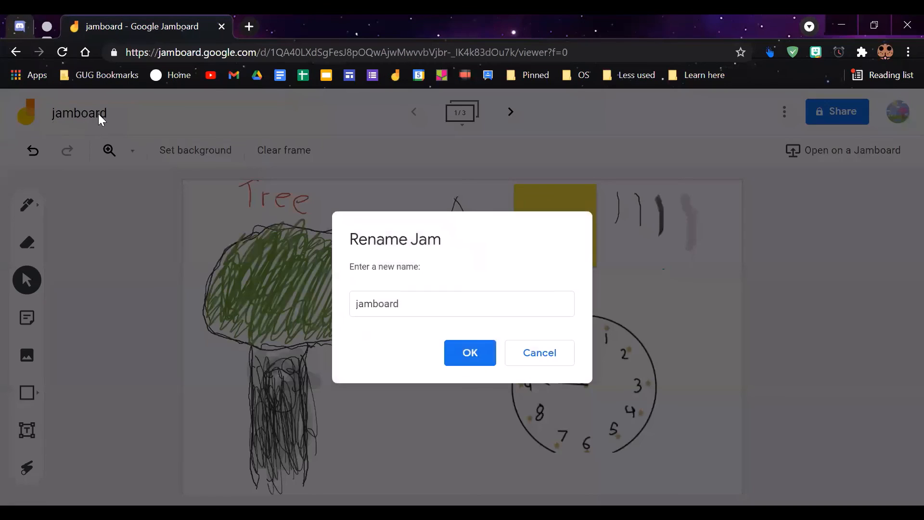
{"action": "left_click", "coordinate": [556, 368]}
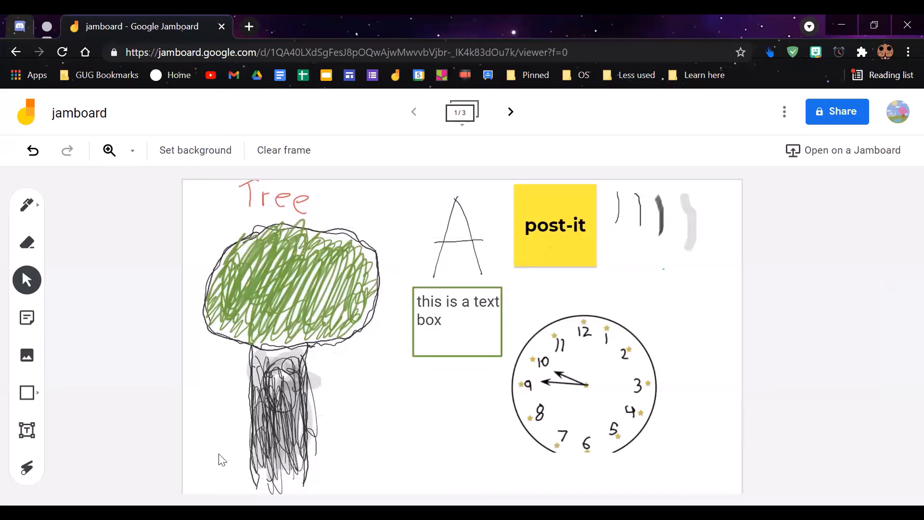